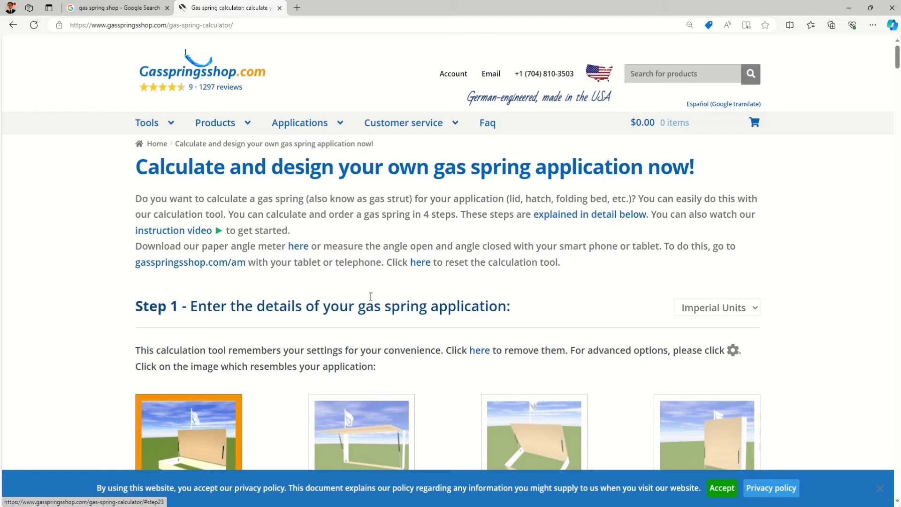
Switch the calculator to Metric Units so the hatch reads 736.59 × 508 × 25.4 mm, 27.215 kg.
{"action": "scroll", "coordinate": [612, 283], "scroll_direction": "down", "scroll_amount": 3}
{"action": "left_click", "coordinate": [744, 236]}
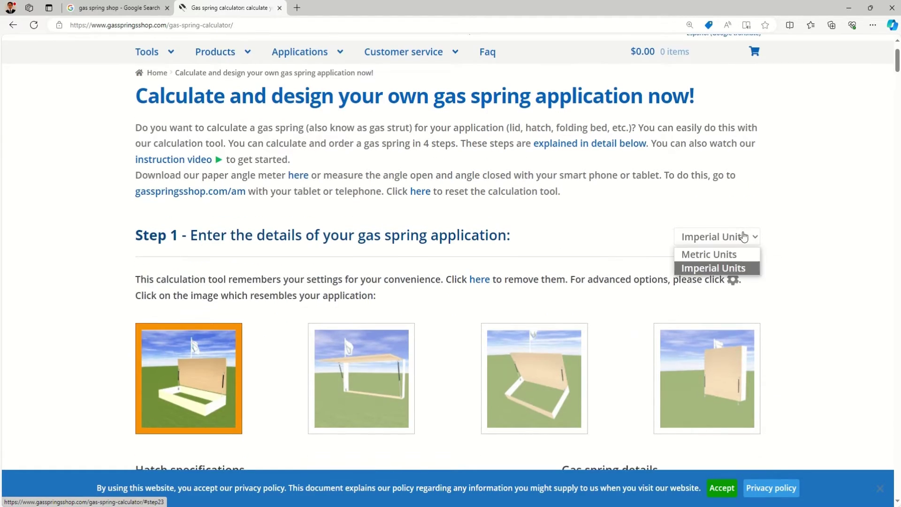
{"action": "left_click", "coordinate": [736, 255]}
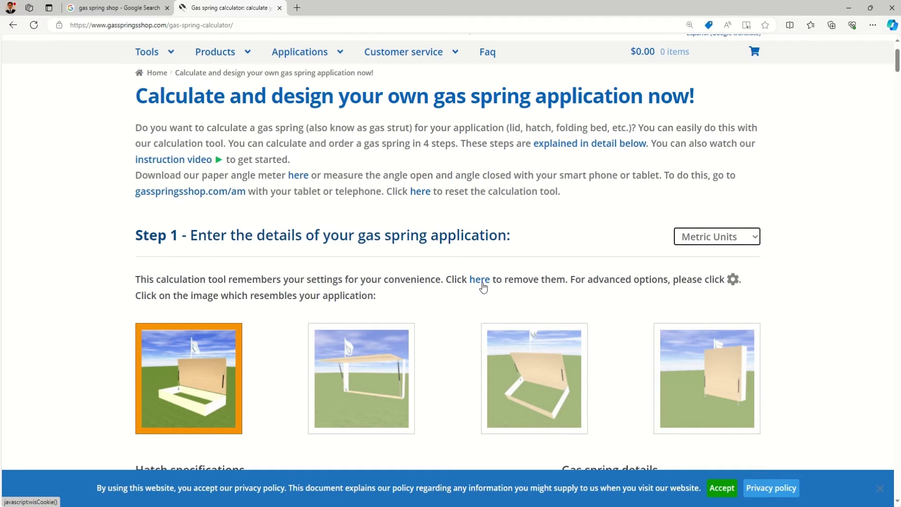
{"action": "scroll", "coordinate": [478, 284], "scroll_direction": "down", "scroll_amount": 5}
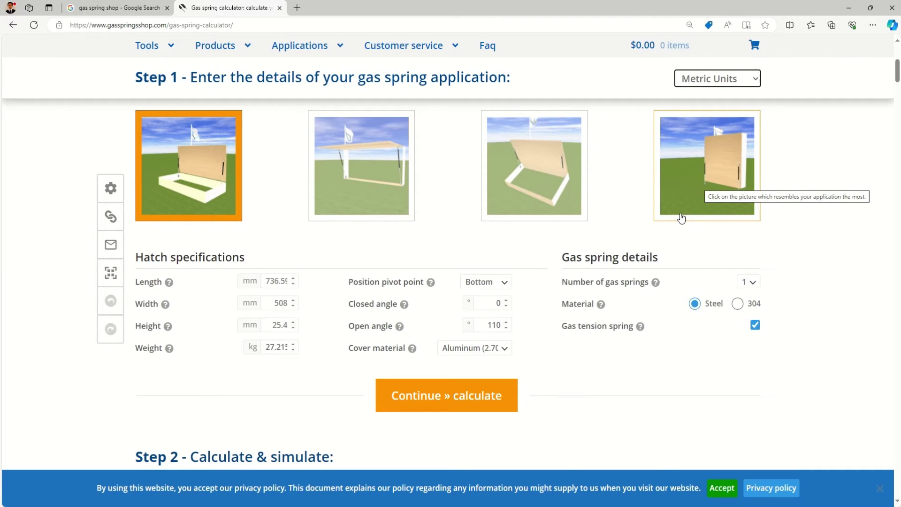
Reselect the hatch application and set its length to 500 mm.
{"action": "left_click", "coordinate": [193, 190]}
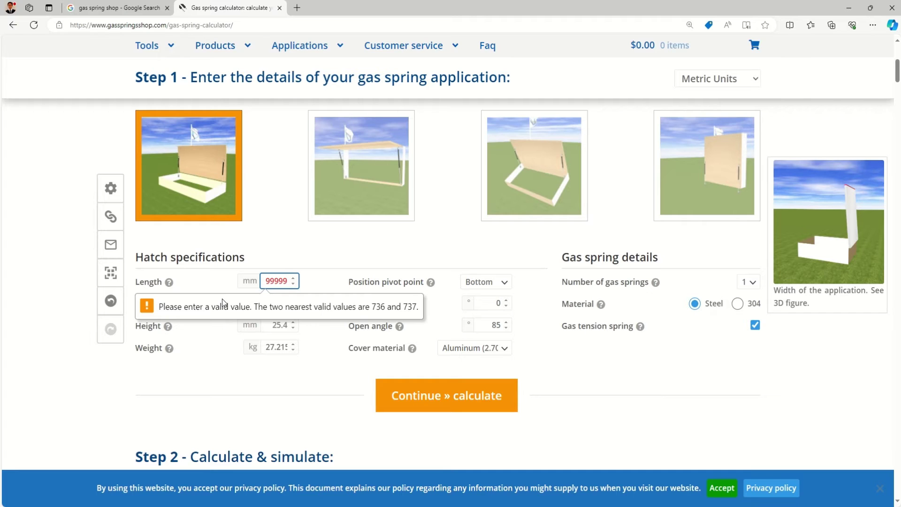
{"action": "left_click", "coordinate": [169, 282]}
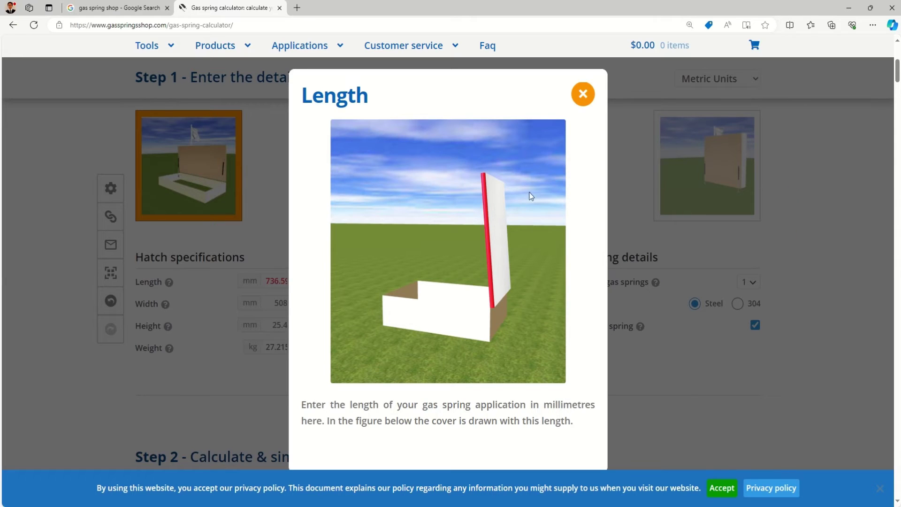
{"action": "left_click", "coordinate": [583, 94]}
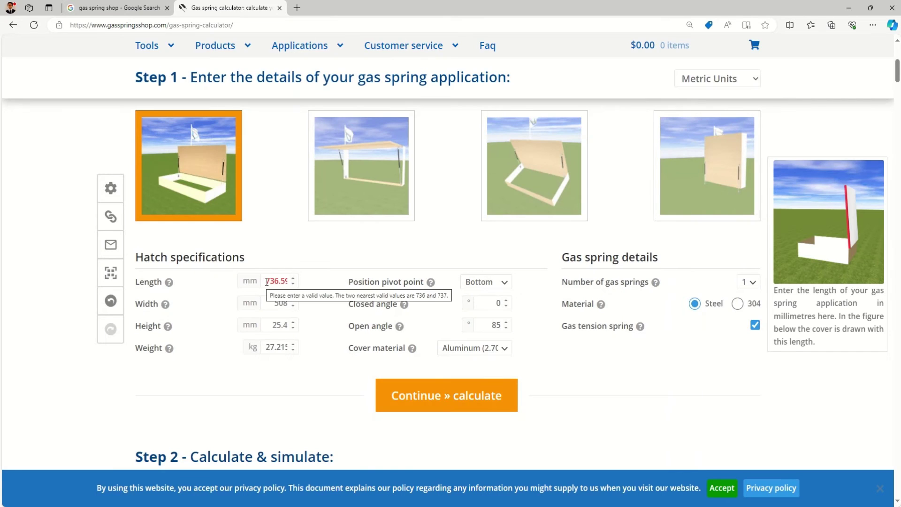
{"action": "left_click_drag", "start_coordinate": [275, 282], "coordinate": [302, 286]}
{"action": "type", "text": "500"}
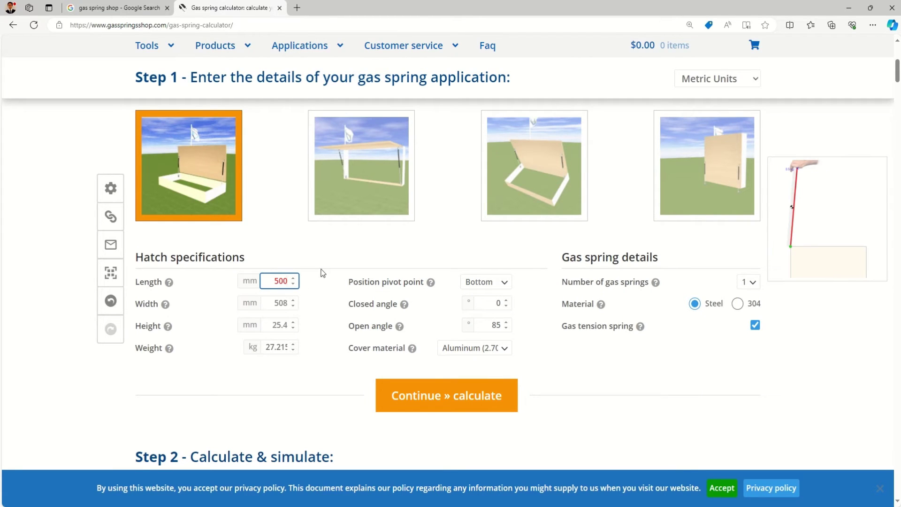
{"action": "left_click", "coordinate": [244, 300]}
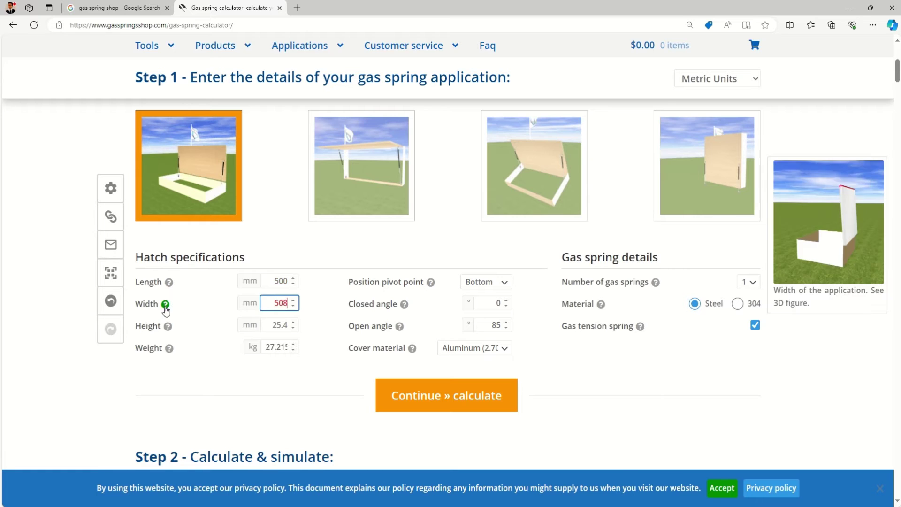
Change the hatch width from 508 to 300 mm.
{"action": "left_click", "coordinate": [165, 304]}
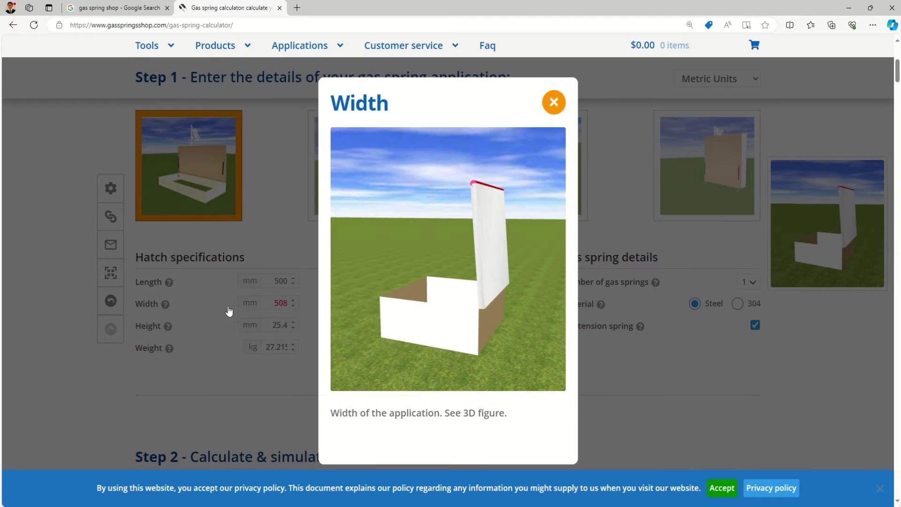
{"action": "left_click", "coordinate": [554, 106]}
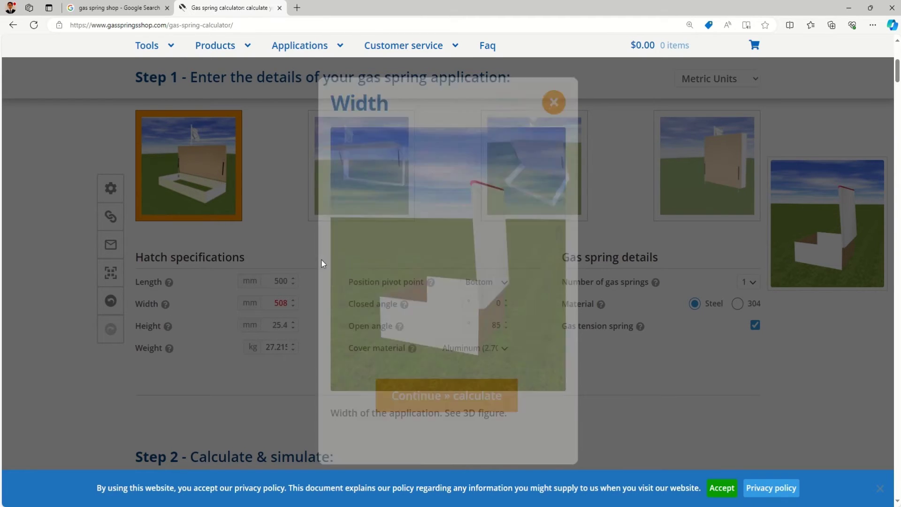
{"action": "left_click_drag", "start_coordinate": [272, 303], "coordinate": [306, 307]}
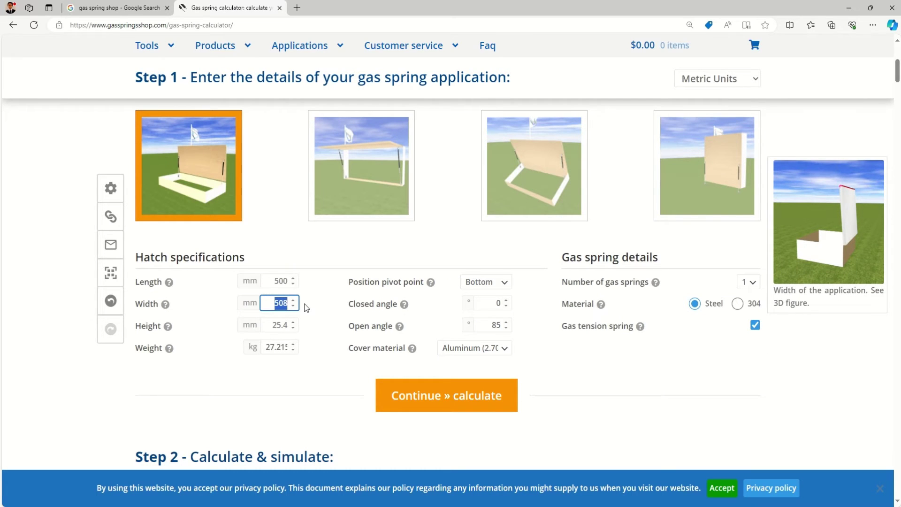
{"action": "type", "text": "300"}
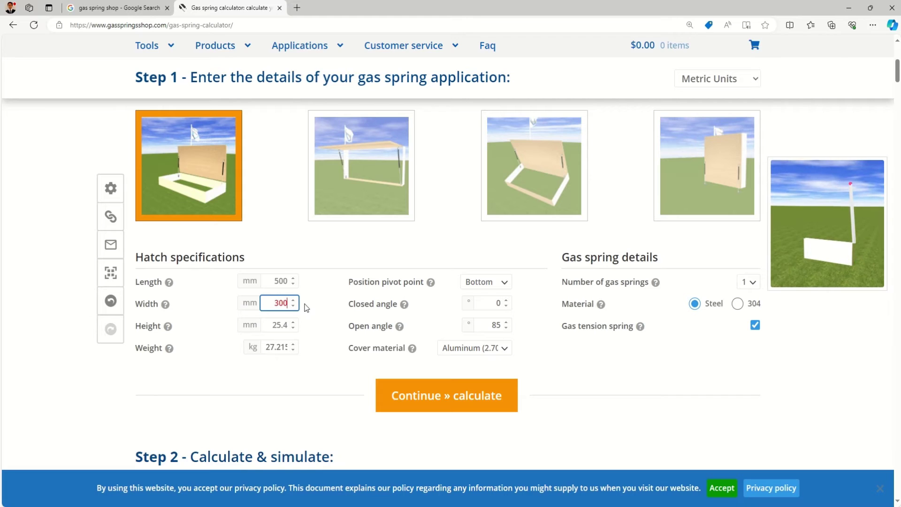
Change the hatch height from 25.4 to 25 mm.
{"action": "left_click", "coordinate": [167, 327]}
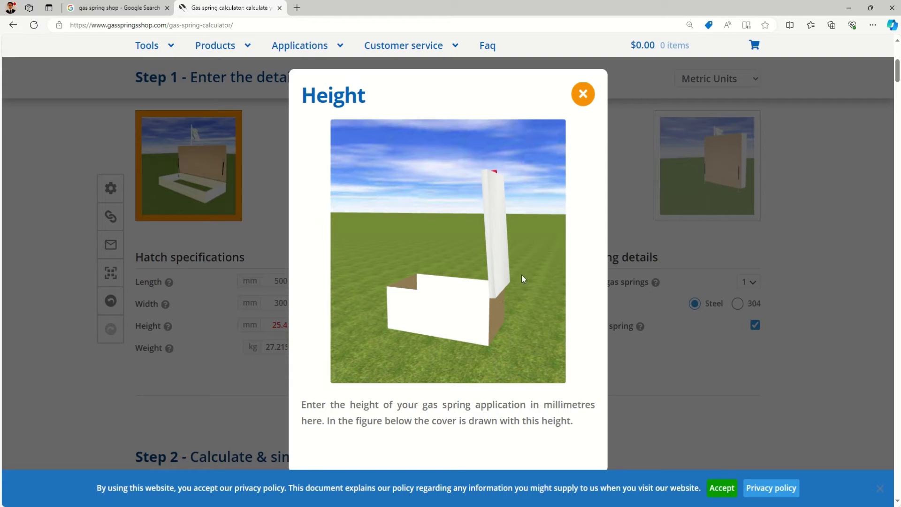
{"action": "left_click", "coordinate": [582, 95]}
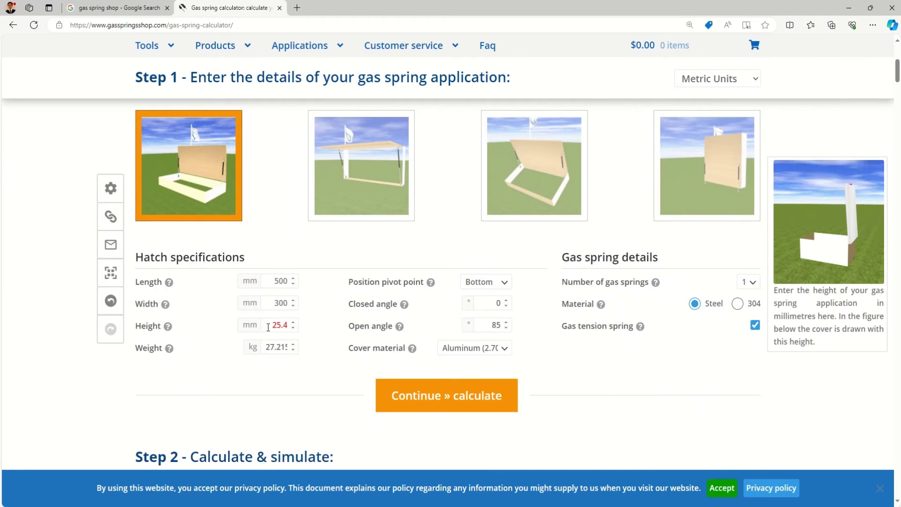
{"action": "left_click", "coordinate": [281, 326]}
{"action": "type", "text": "25"}
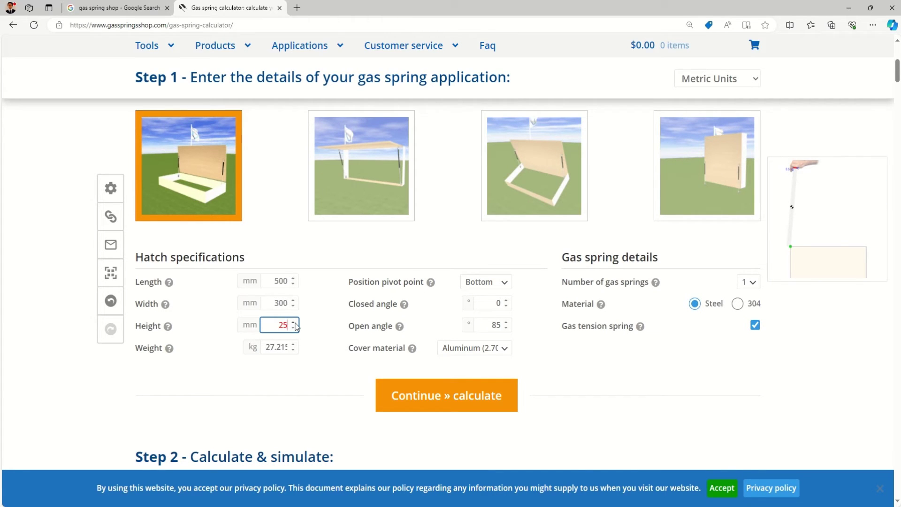
{"action": "left_click", "coordinate": [240, 357]}
Set the hatch weight to 45 kg.
{"action": "mouse_move", "coordinate": [209, 345]}
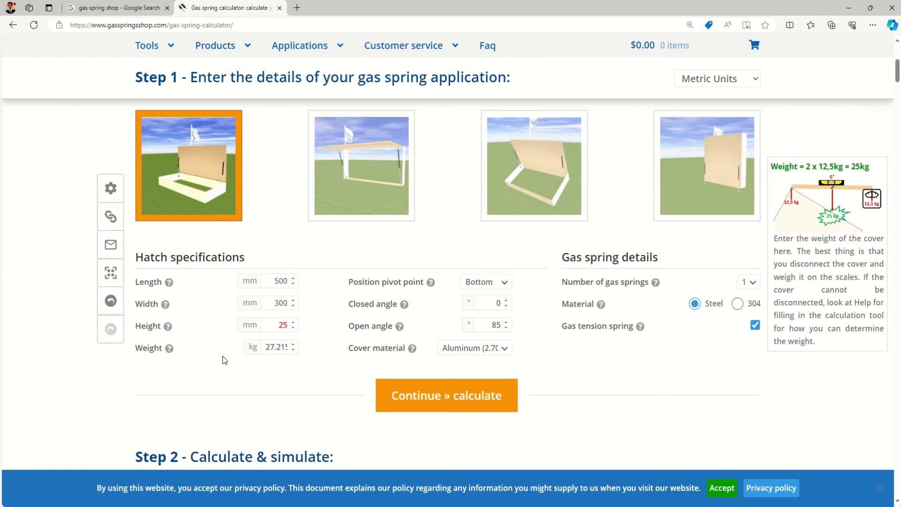
{"action": "left_click", "coordinate": [274, 347]}
{"action": "left_click", "coordinate": [170, 349]}
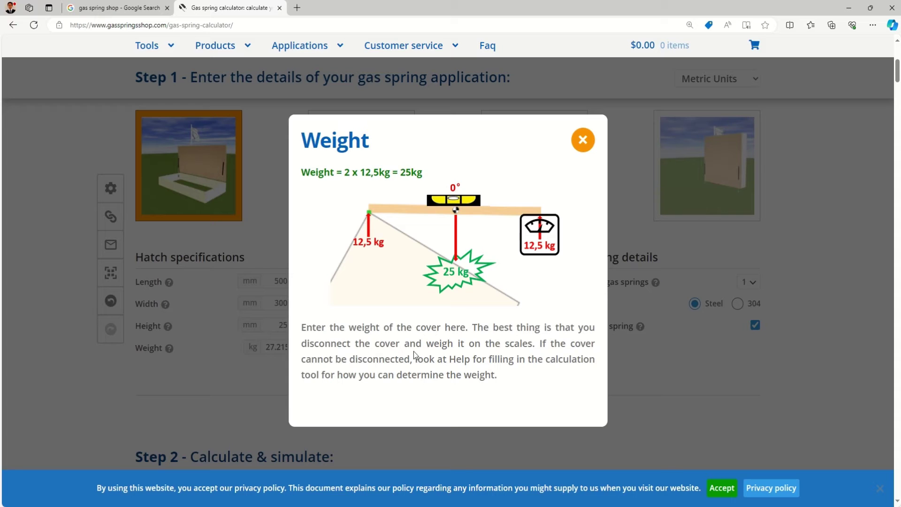
{"action": "left_click", "coordinate": [581, 144]}
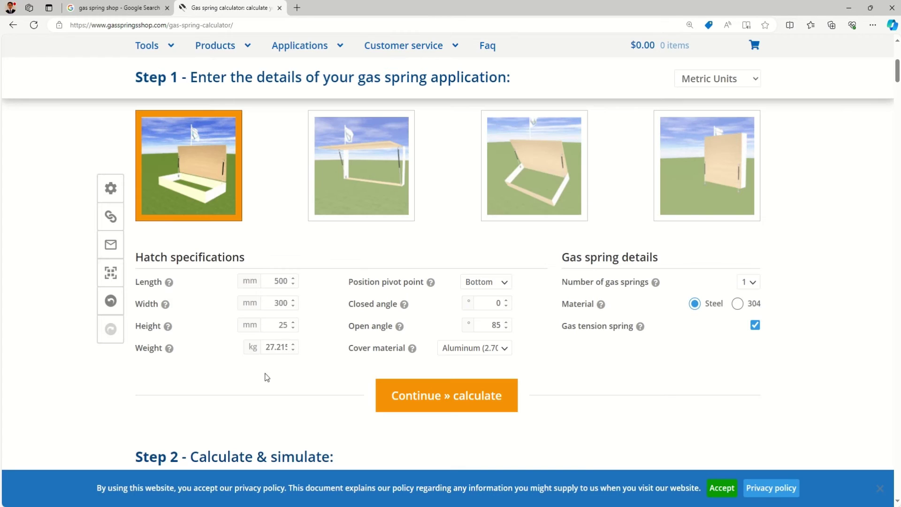
{"action": "double_click", "coordinate": [266, 347]}
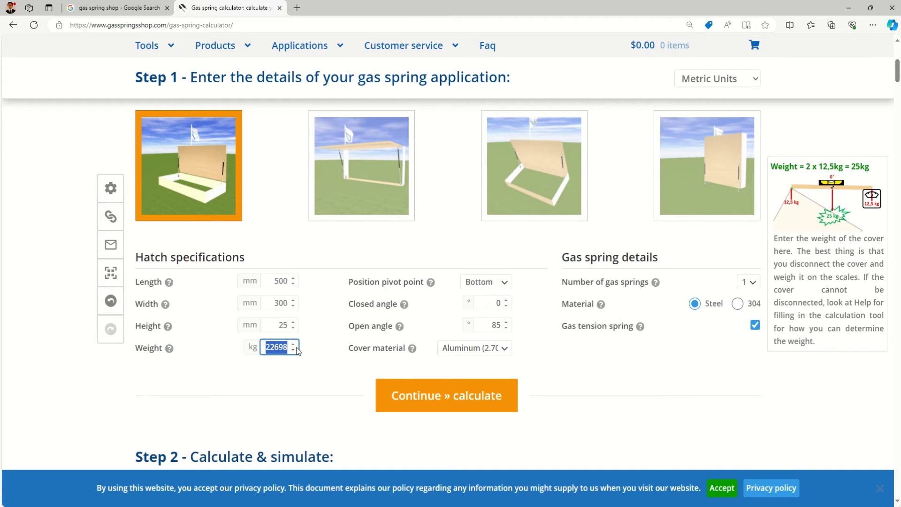
{"action": "type", "text": "45"}
{"action": "left_click", "coordinate": [316, 317]}
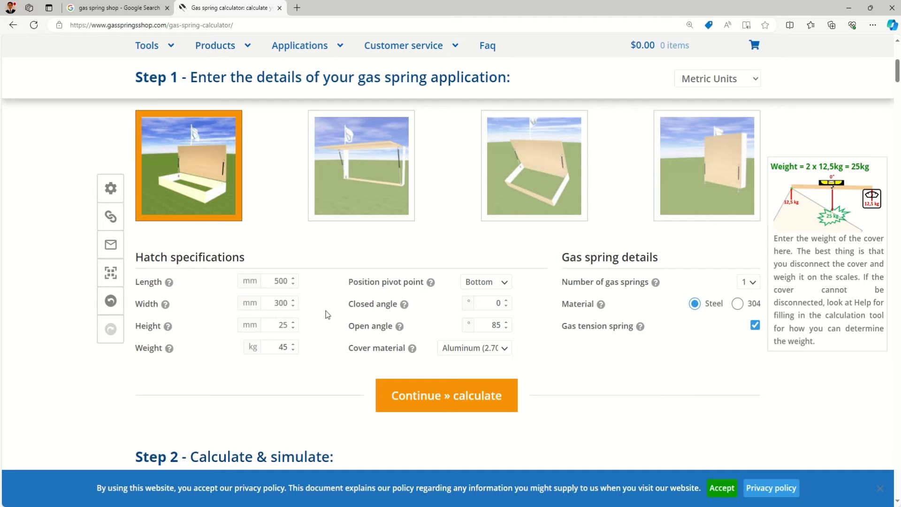
{"action": "mouse_move", "coordinate": [376, 291]}
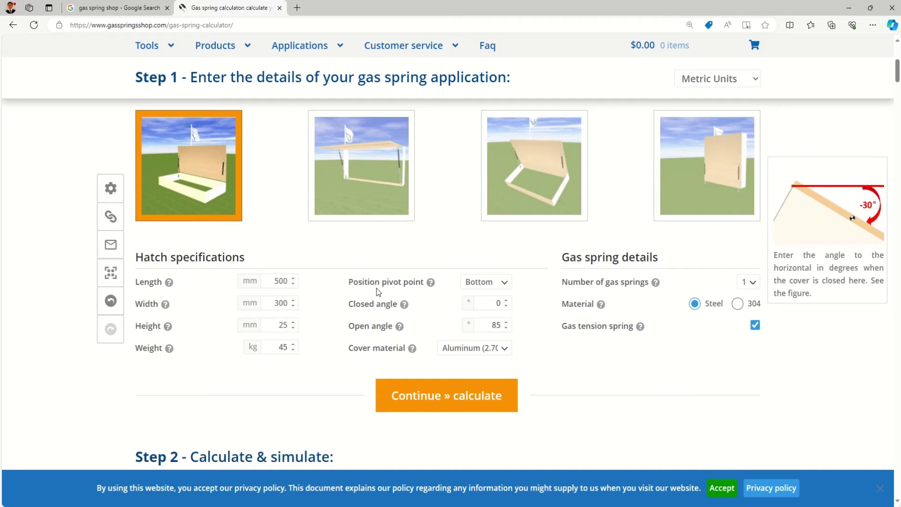
Check the pivot point and closed angle help, then change the open angle from 85° to 110°.
{"action": "left_click", "coordinate": [430, 284]}
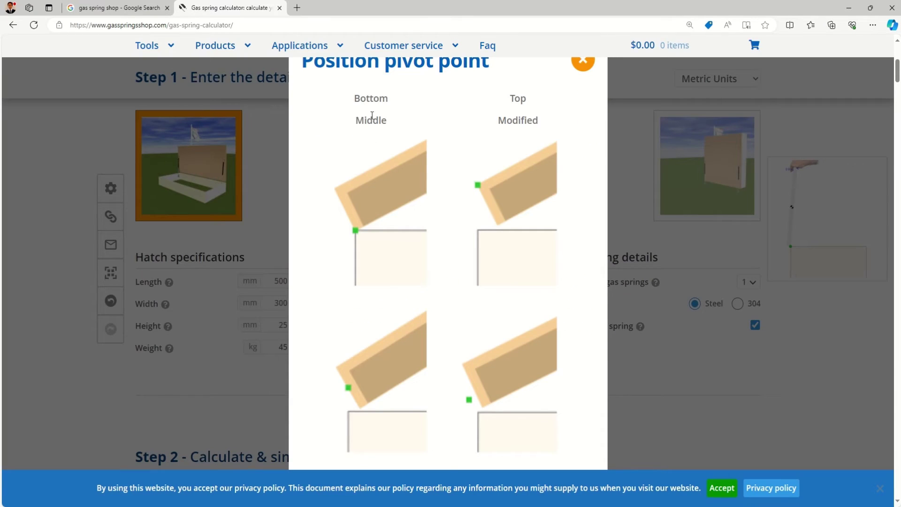
{"action": "scroll", "coordinate": [390, 183], "scroll_direction": "up", "scroll_amount": 2}
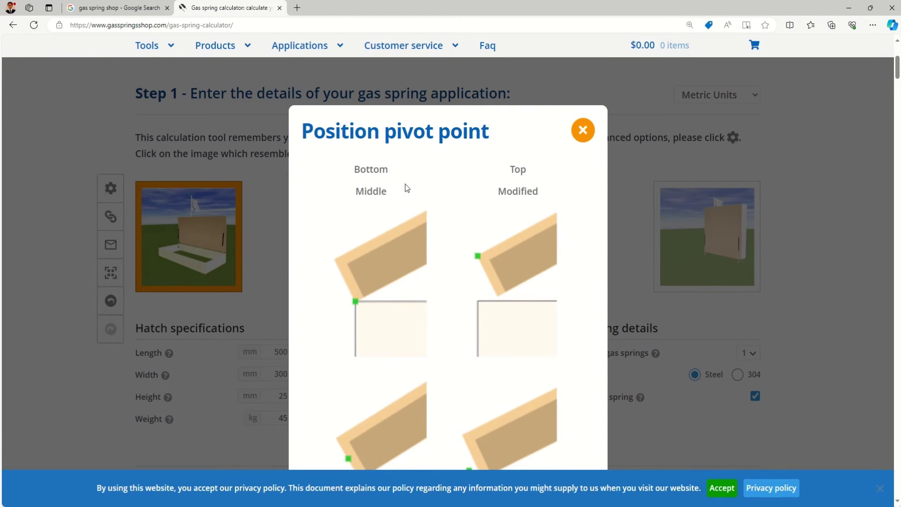
{"action": "left_click", "coordinate": [582, 133]}
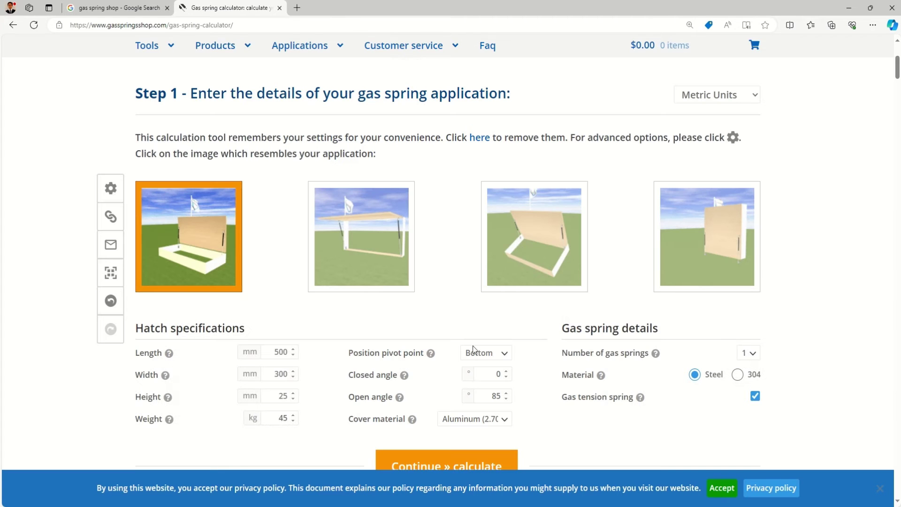
{"action": "left_click", "coordinate": [404, 375]}
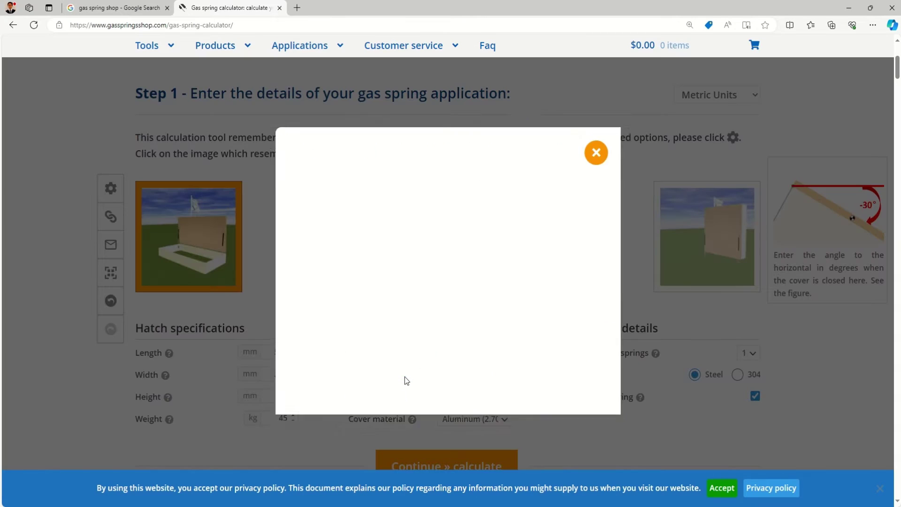
{"action": "left_click", "coordinate": [582, 137]}
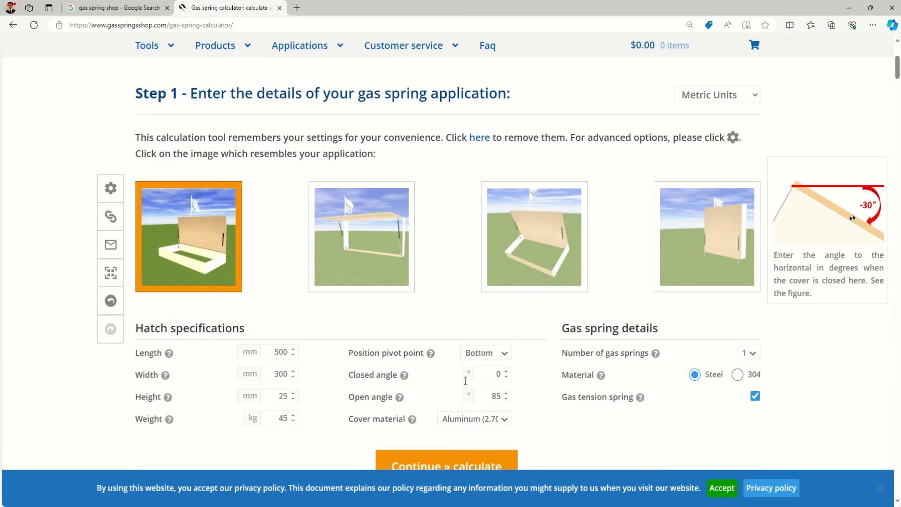
{"action": "double_click", "coordinate": [495, 397]}
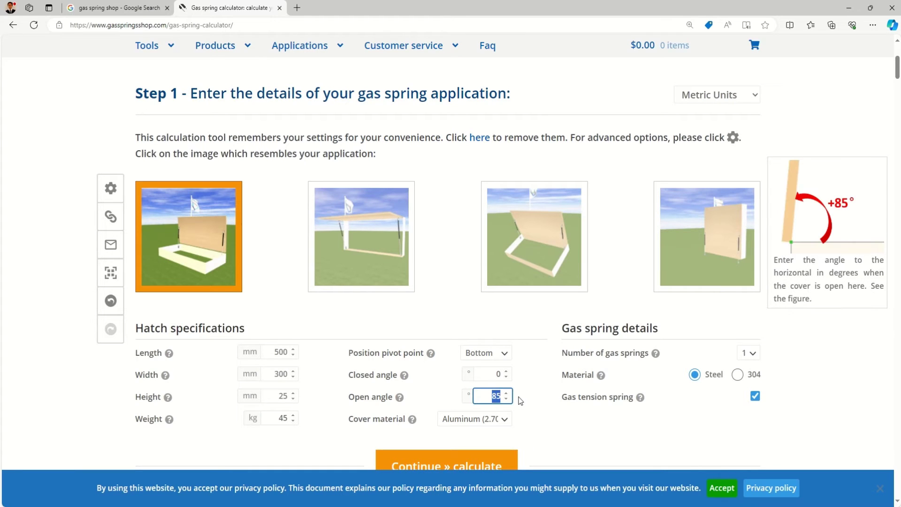
{"action": "type", "text": "110"}
{"action": "left_click", "coordinate": [537, 415]}
Keep Aluminum (2.70 kg/liter) as the cover material.
{"action": "scroll", "coordinate": [528, 403], "scroll_direction": "down", "scroll_amount": 2}
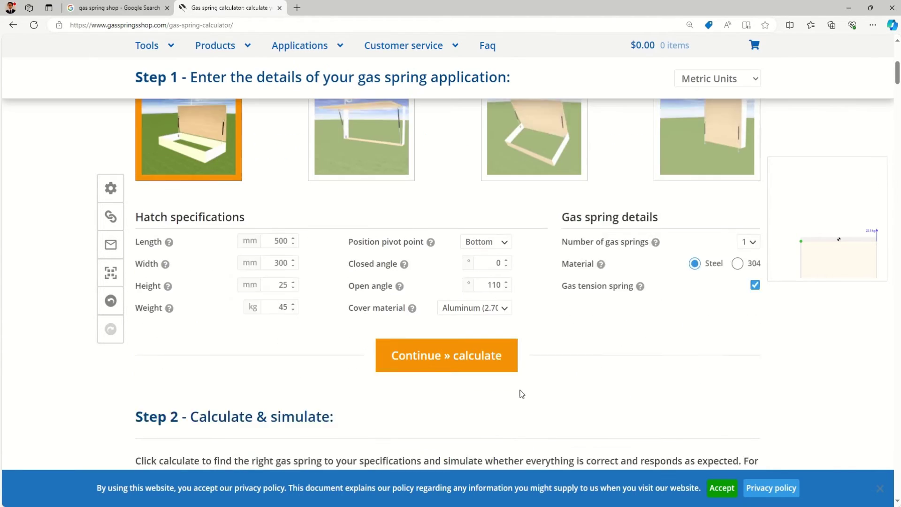
{"action": "mouse_move", "coordinate": [408, 277]}
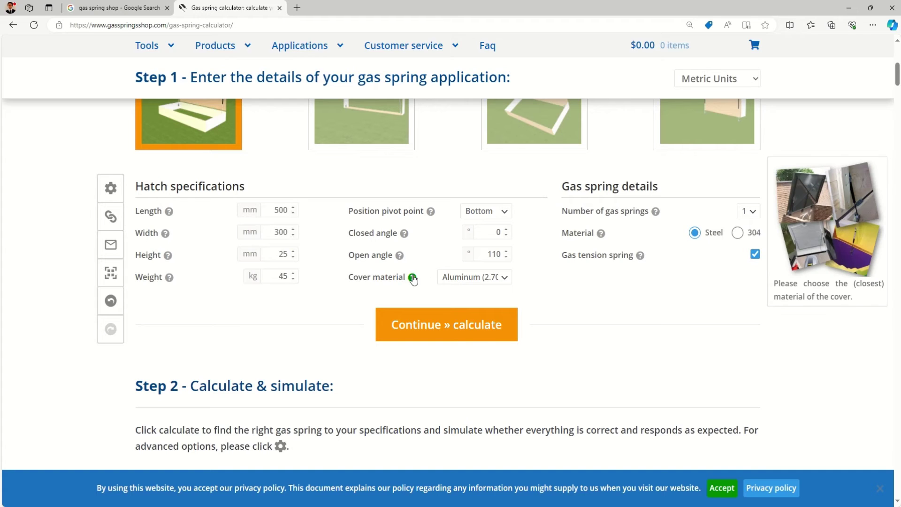
{"action": "left_click", "coordinate": [511, 277]}
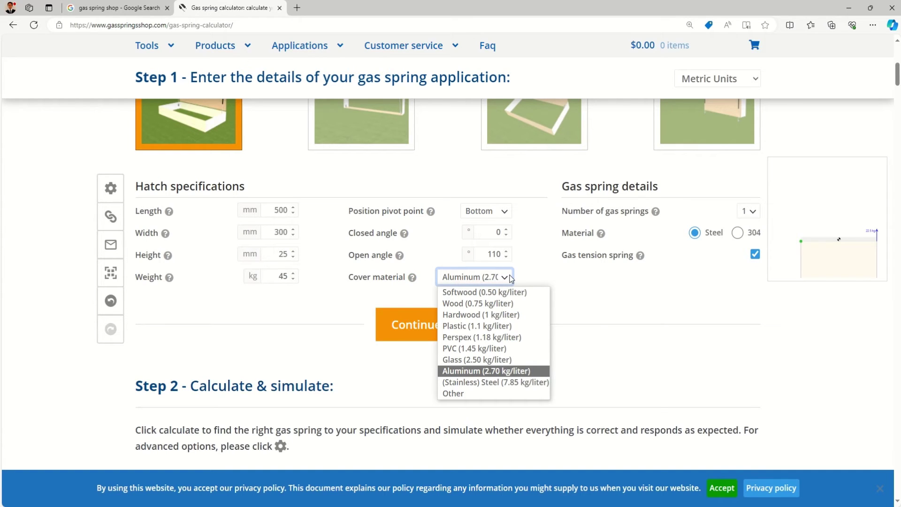
{"action": "left_click", "coordinate": [482, 375]}
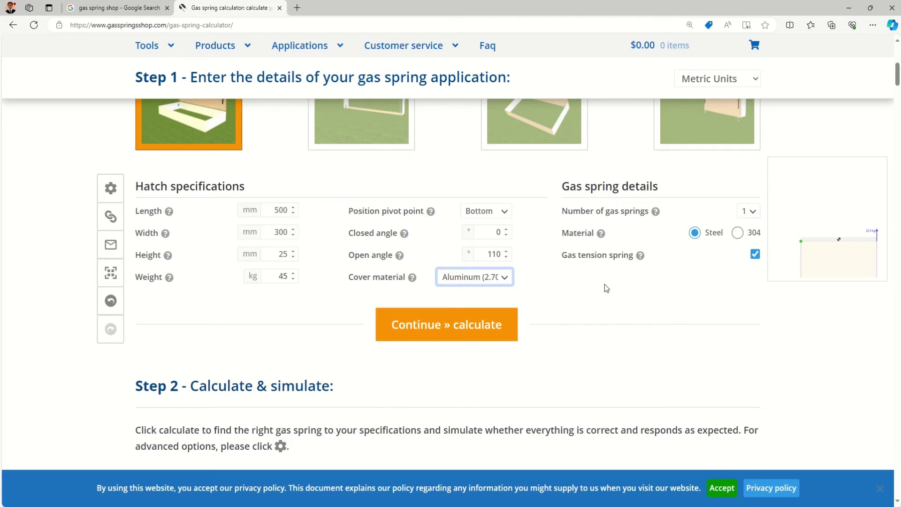
{"action": "scroll", "coordinate": [694, 276], "scroll_direction": "up", "scroll_amount": 2}
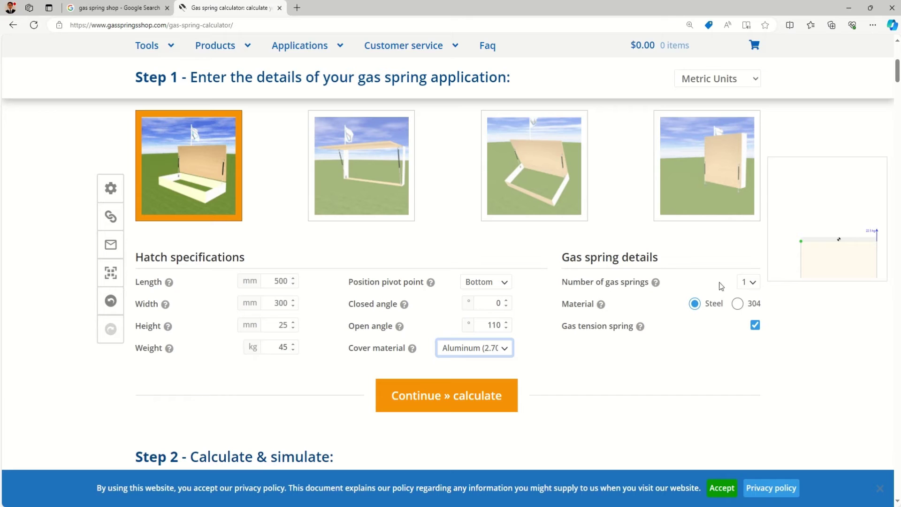
Set the number of gas springs to 2 and read the gas tension spring explanation.
{"action": "left_click", "coordinate": [746, 286]}
{"action": "left_click", "coordinate": [750, 306]}
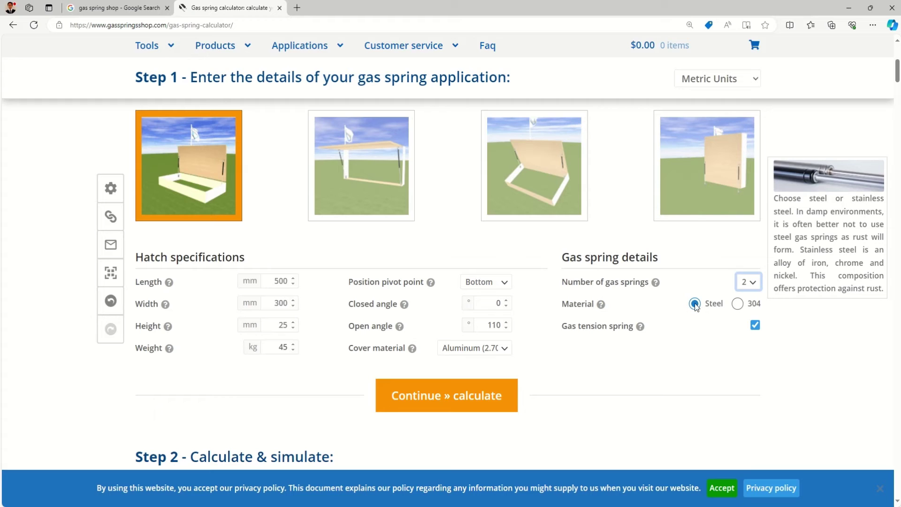
{"action": "mouse_move", "coordinate": [642, 328]}
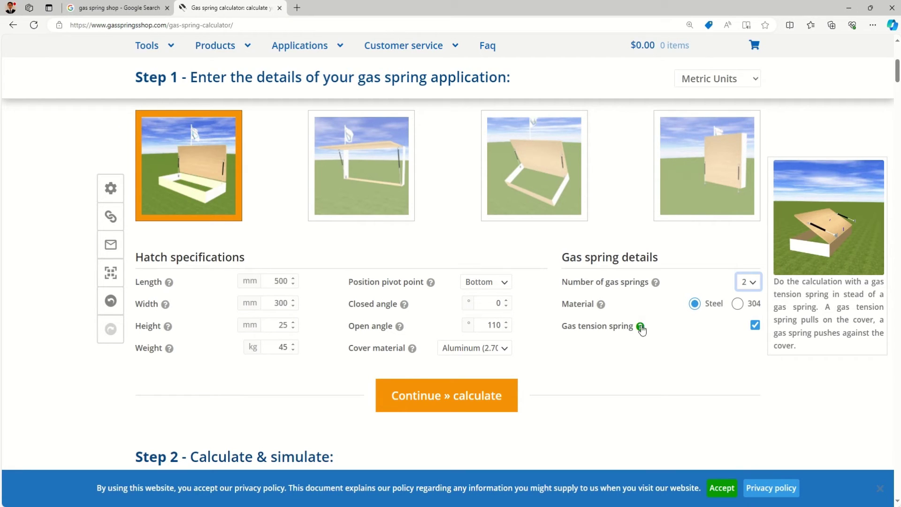
{"action": "left_click", "coordinate": [641, 327]}
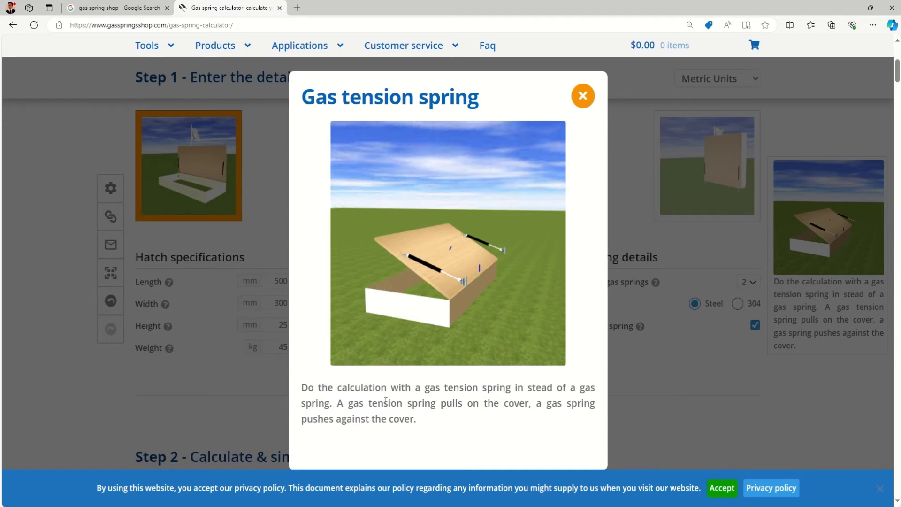
{"action": "left_click", "coordinate": [585, 97]}
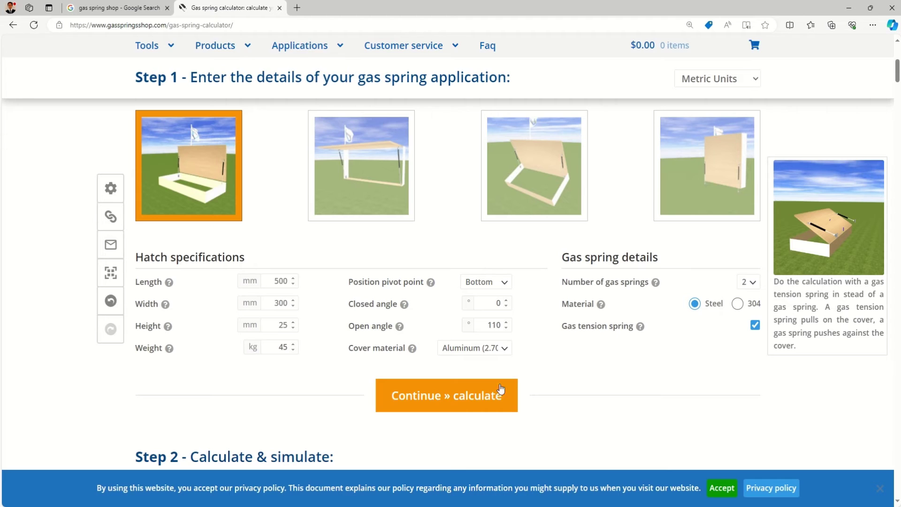
Run the calculation and scroll through the Stabilus Online Tool License Agreement.
{"action": "left_click", "coordinate": [463, 397]}
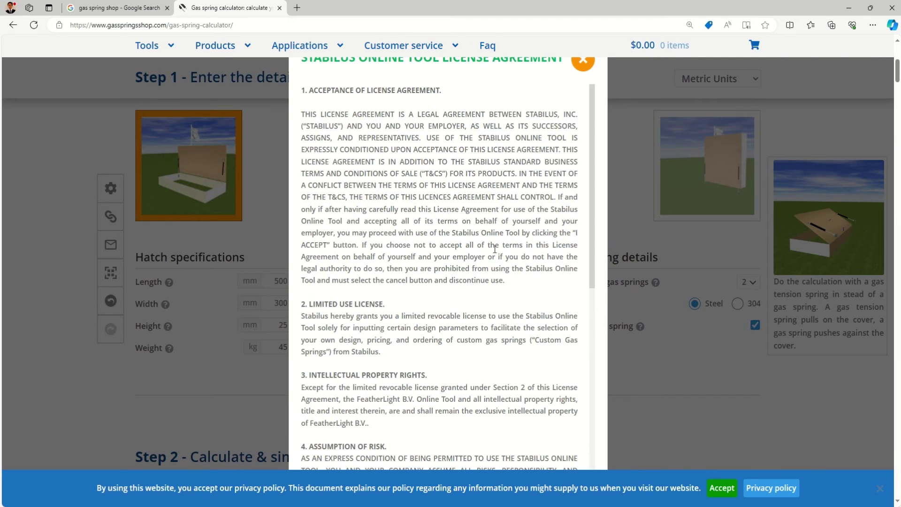
{"action": "scroll", "coordinate": [495, 249], "scroll_direction": "down", "scroll_amount": 10}
{"action": "scroll", "coordinate": [524, 307], "scroll_direction": "down", "scroll_amount": 3}
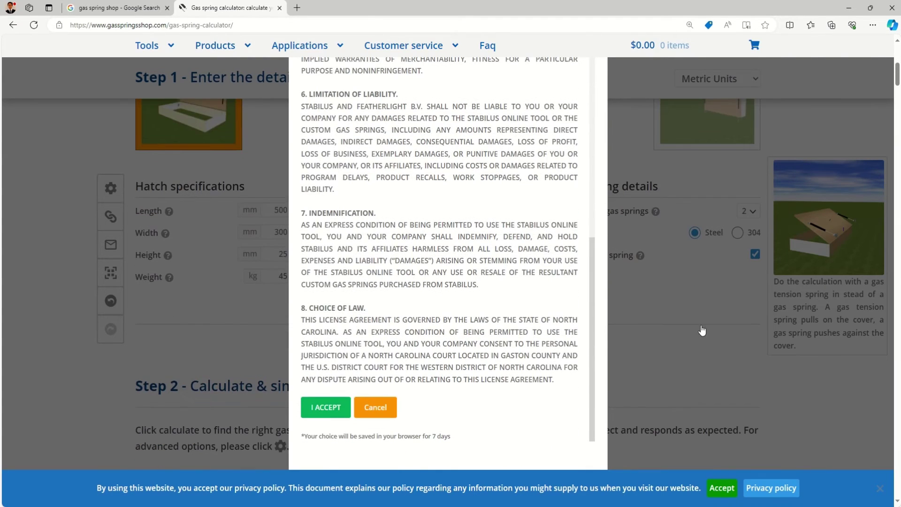
Accept the licence, then swing and simulate the hatch opening and closing with the 6-19 springs.
{"action": "left_click", "coordinate": [332, 407]}
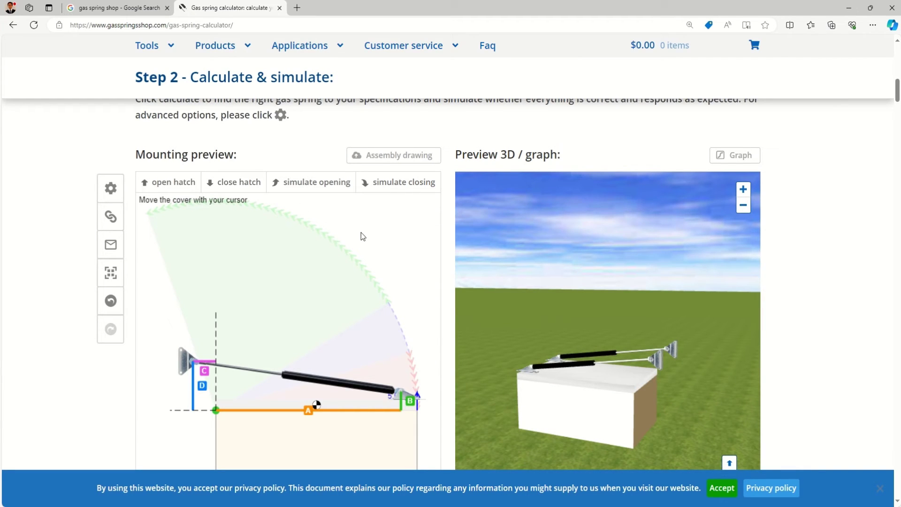
{"action": "left_click", "coordinate": [187, 184]}
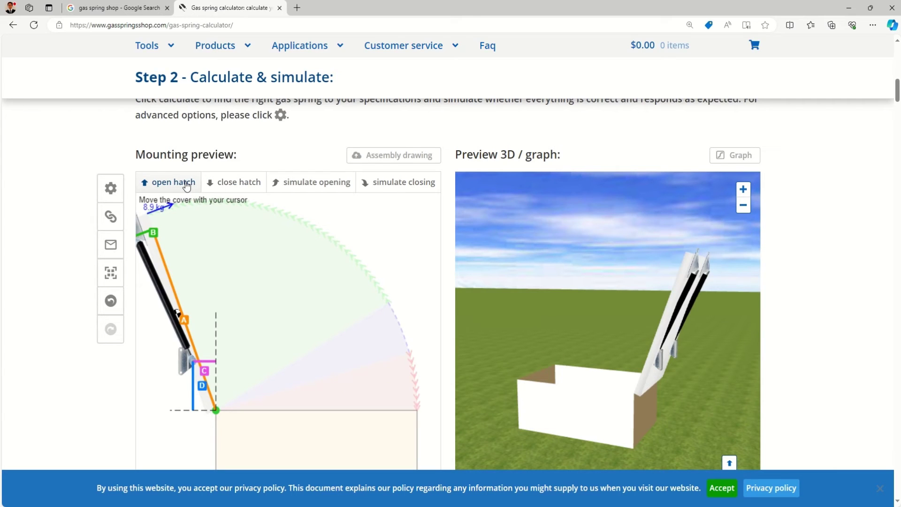
{"action": "left_click", "coordinate": [234, 182]}
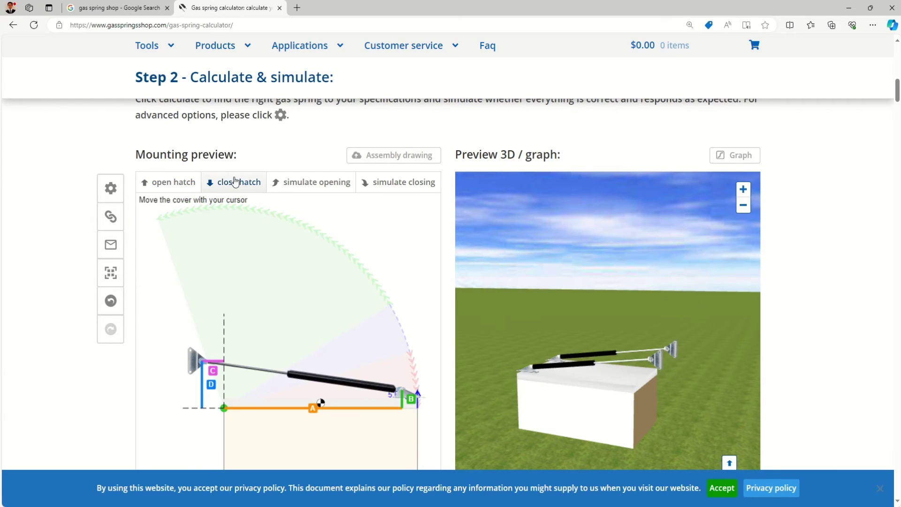
{"action": "left_click", "coordinate": [303, 183]}
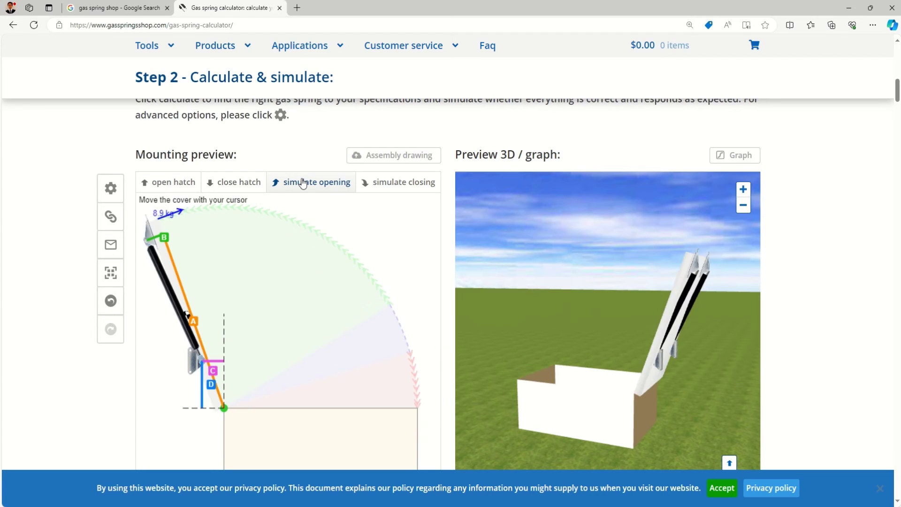
{"action": "left_click", "coordinate": [406, 183]}
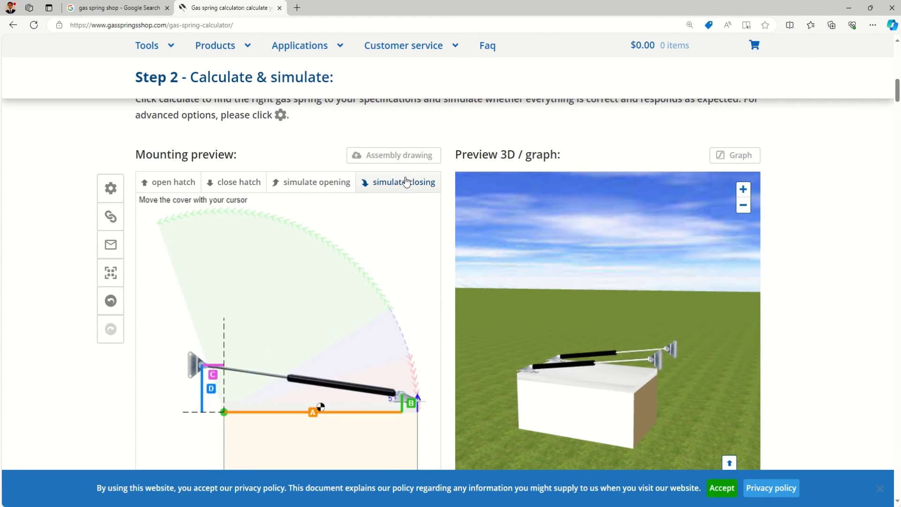
{"action": "scroll", "coordinate": [449, 263], "scroll_direction": "down", "scroll_amount": 5}
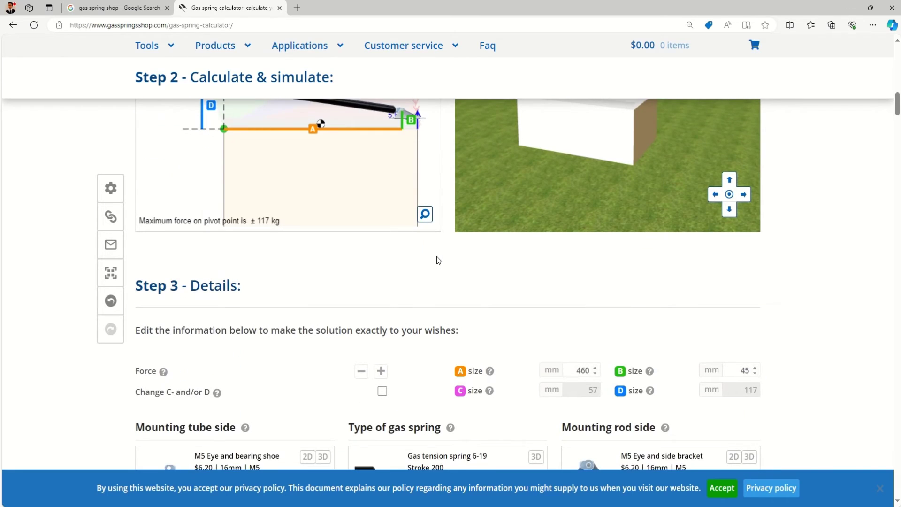
Read the A, C, B and D measurement help cards, then show the $251.16 order list.
{"action": "scroll", "coordinate": [438, 261], "scroll_direction": "down", "scroll_amount": 3}
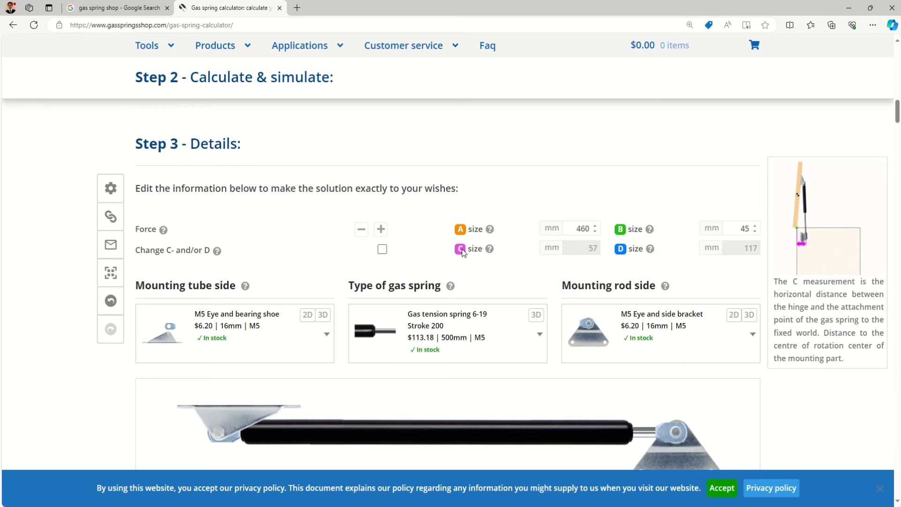
{"action": "mouse_move", "coordinate": [460, 230]}
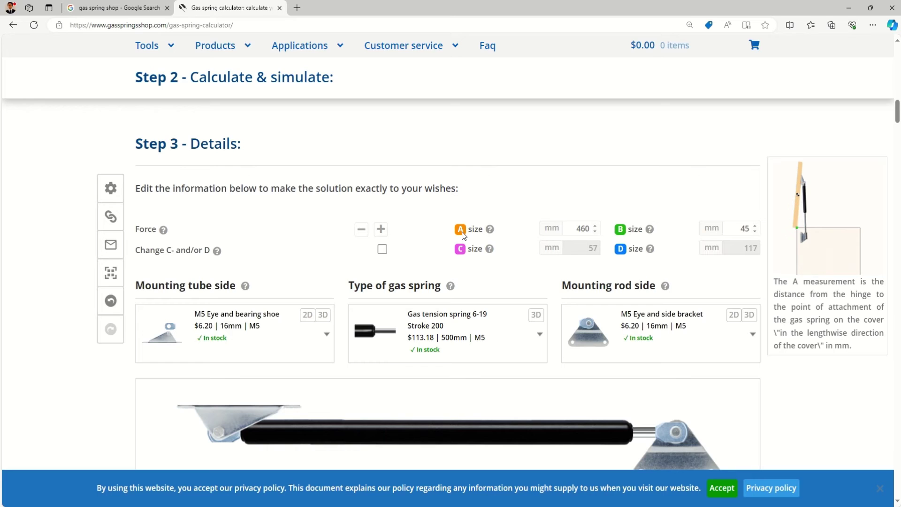
{"action": "left_click", "coordinate": [463, 249]}
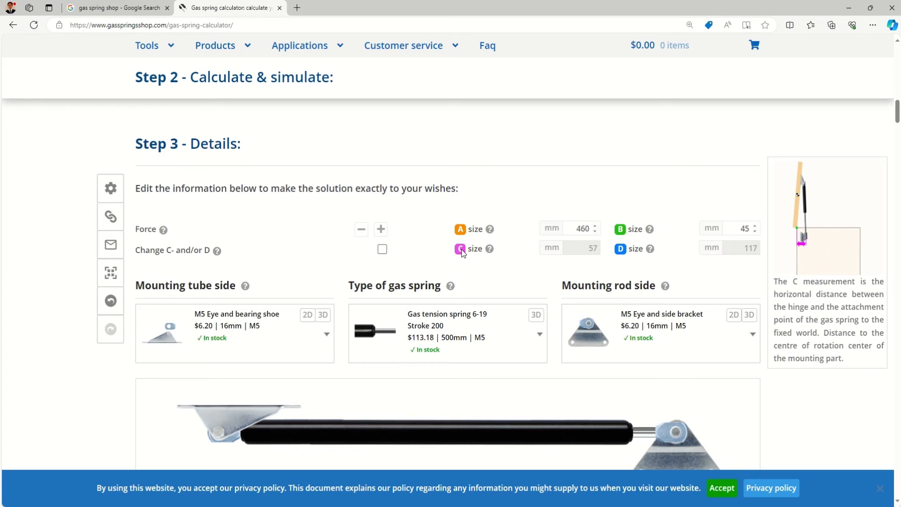
{"action": "left_click", "coordinate": [619, 231]}
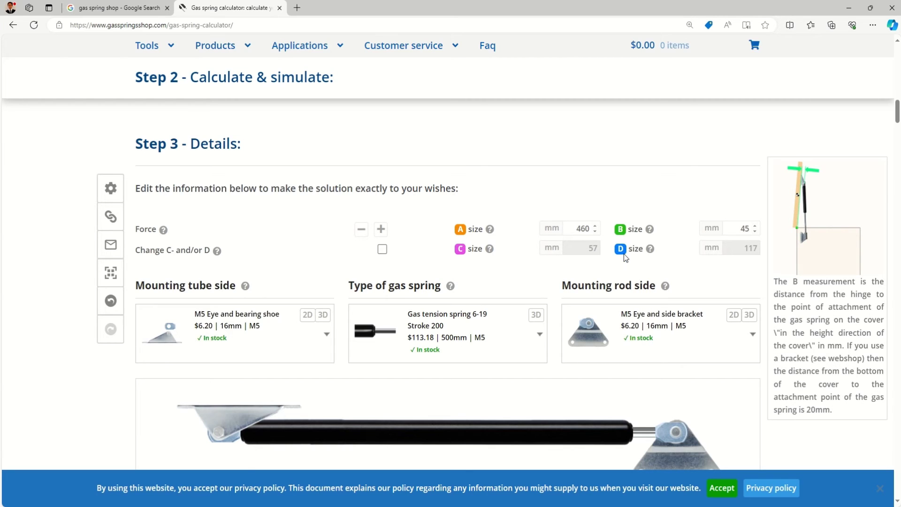
{"action": "left_click", "coordinate": [623, 254]}
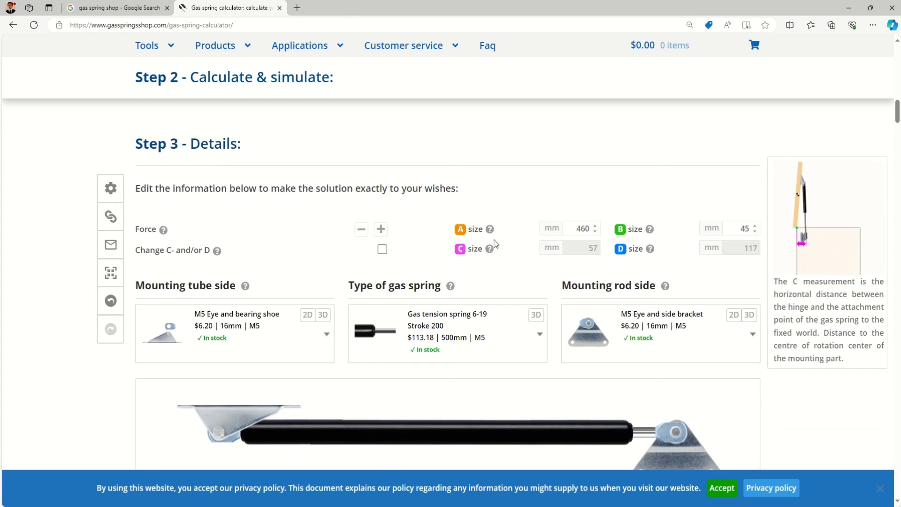
{"action": "scroll", "coordinate": [492, 241], "scroll_direction": "down", "scroll_amount": 3}
{"action": "scroll", "coordinate": [492, 242], "scroll_direction": "down", "scroll_amount": 2}
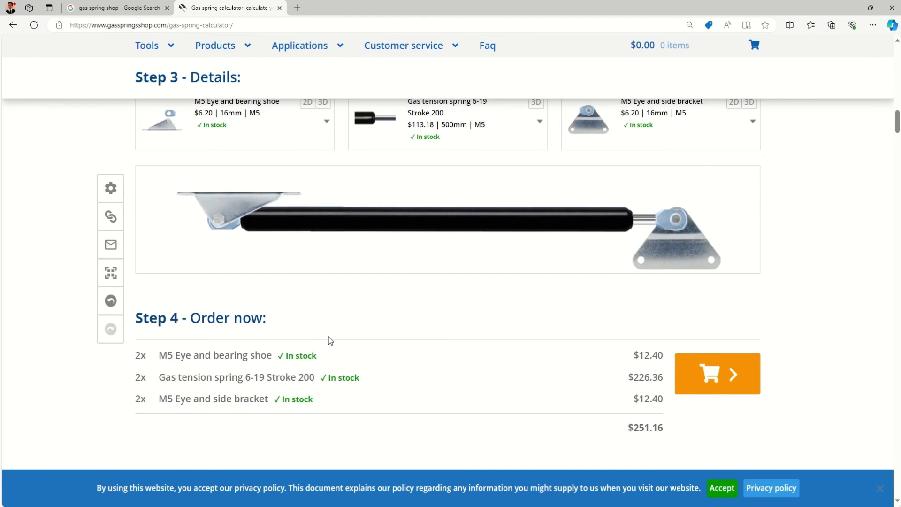
Read the gas spring type help (rod diameter, tube diameter, stroke in mm), then scroll past Step 4.
{"action": "scroll", "coordinate": [328, 338], "scroll_direction": "up", "scroll_amount": 2}
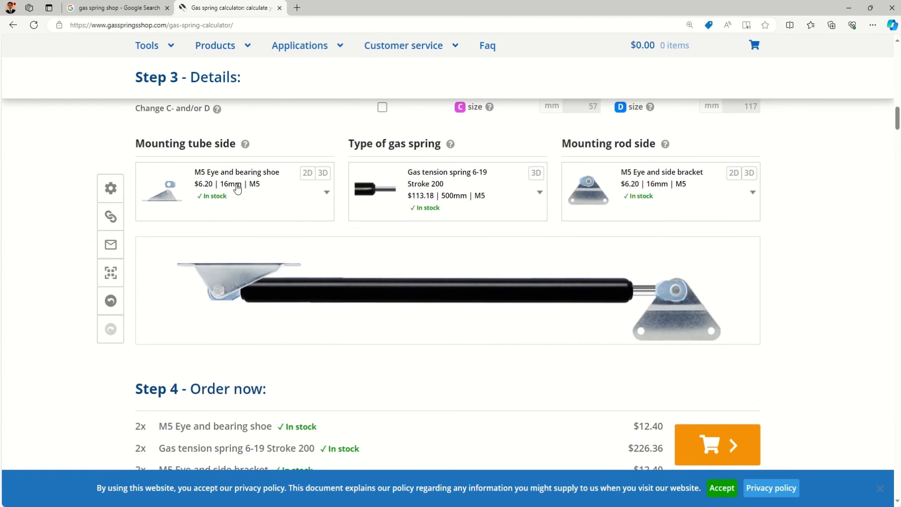
{"action": "mouse_move", "coordinate": [437, 196]}
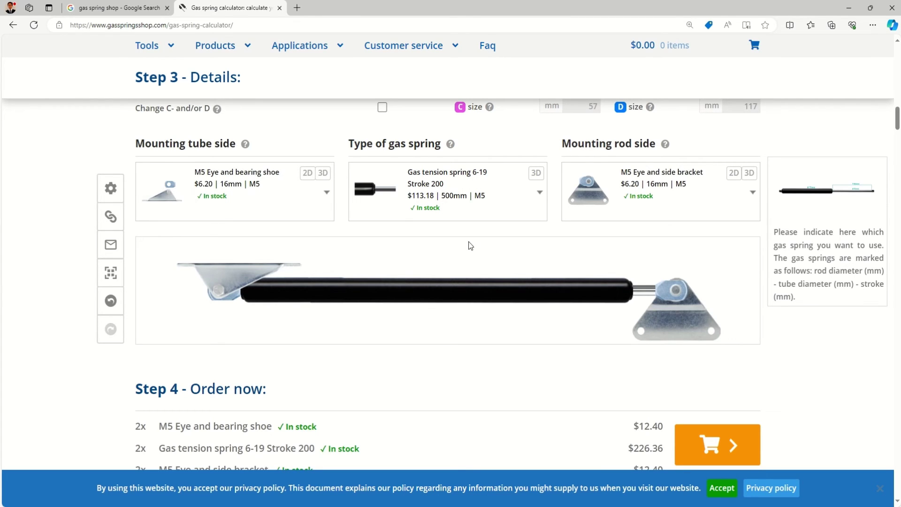
{"action": "scroll", "coordinate": [468, 241], "scroll_direction": "down", "scroll_amount": 5}
{"action": "scroll", "coordinate": [468, 259], "scroll_direction": "down", "scroll_amount": 2}
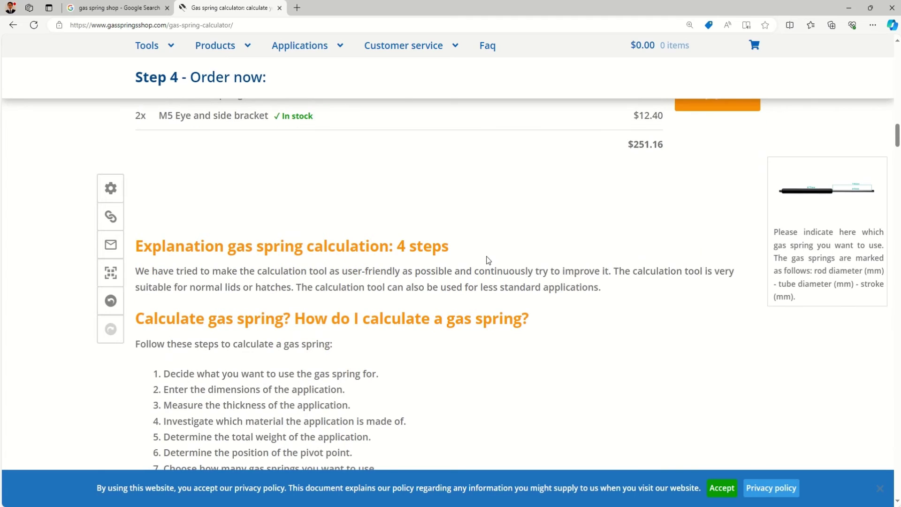
Scroll through the Step 1–3 explanations down to the Step 4 ordering and assembly section.
{"action": "scroll", "coordinate": [483, 261], "scroll_direction": "down", "scroll_amount": 4}
{"action": "scroll", "coordinate": [490, 262], "scroll_direction": "down", "scroll_amount": 4}
{"action": "scroll", "coordinate": [486, 261], "scroll_direction": "down", "scroll_amount": 3}
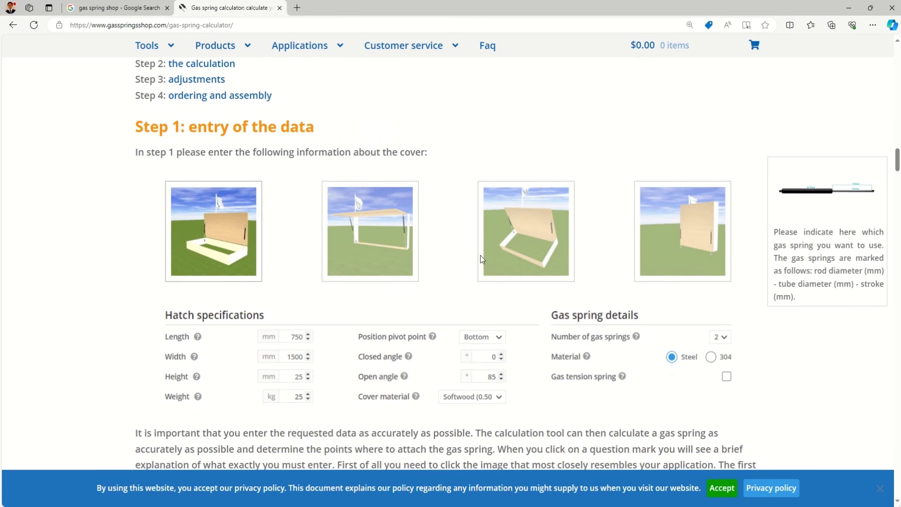
{"action": "scroll", "coordinate": [471, 256], "scroll_direction": "down", "scroll_amount": 9}
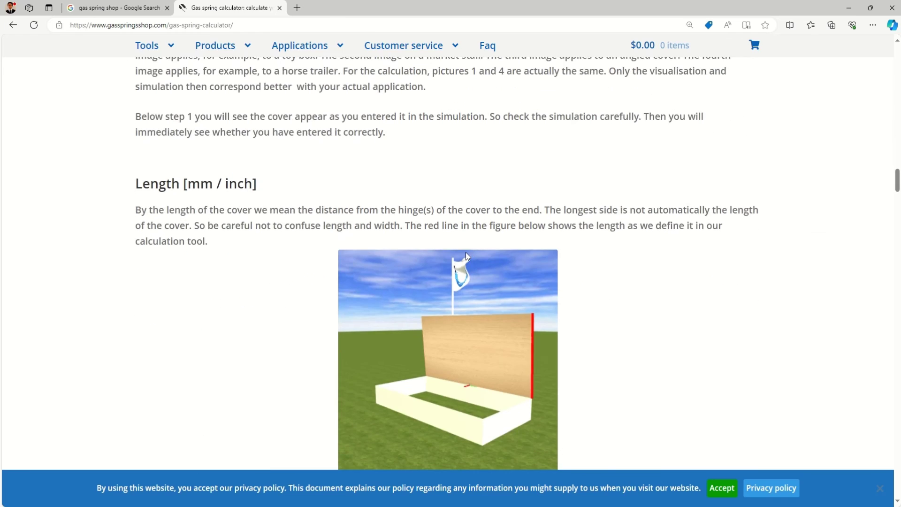
{"action": "scroll", "coordinate": [454, 256], "scroll_direction": "down", "scroll_amount": 1}
{"action": "scroll", "coordinate": [449, 251], "scroll_direction": "up", "scroll_amount": 2}
{"action": "scroll", "coordinate": [261, 211], "scroll_direction": "down", "scroll_amount": 6}
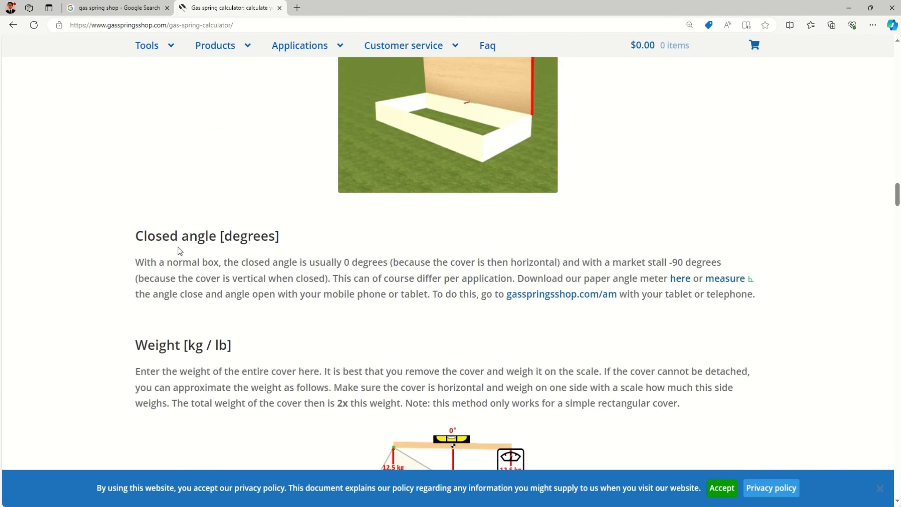
{"action": "scroll", "coordinate": [263, 258], "scroll_direction": "down", "scroll_amount": 3}
{"action": "scroll", "coordinate": [255, 256], "scroll_direction": "down", "scroll_amount": 10}
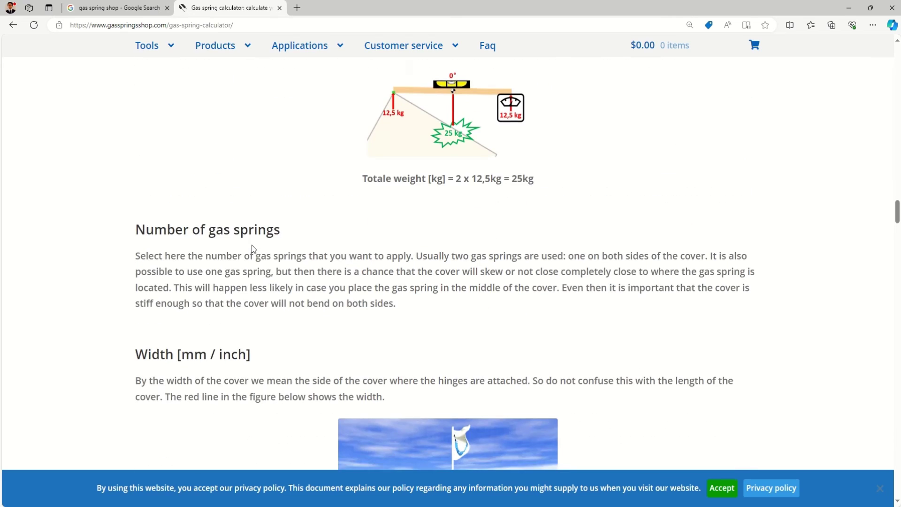
{"action": "scroll", "coordinate": [253, 248], "scroll_direction": "down", "scroll_amount": 5}
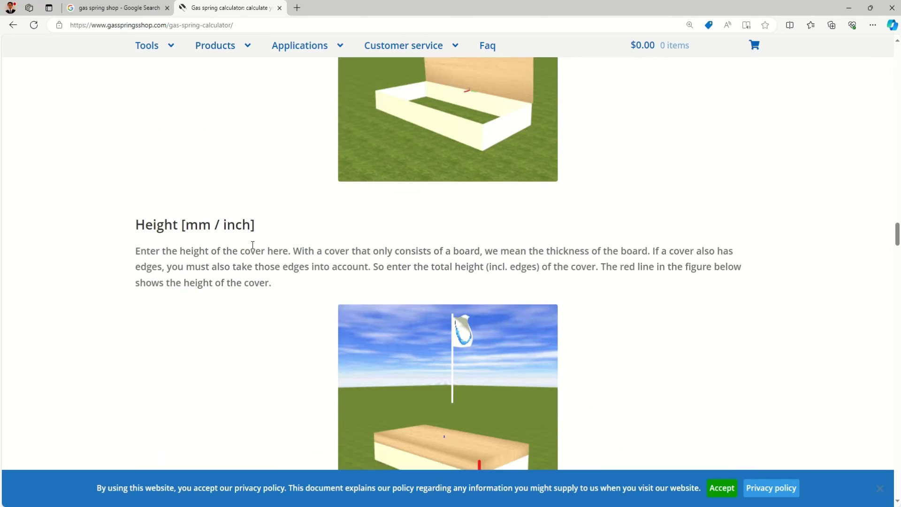
{"action": "scroll", "coordinate": [248, 226], "scroll_direction": "down", "scroll_amount": 10}
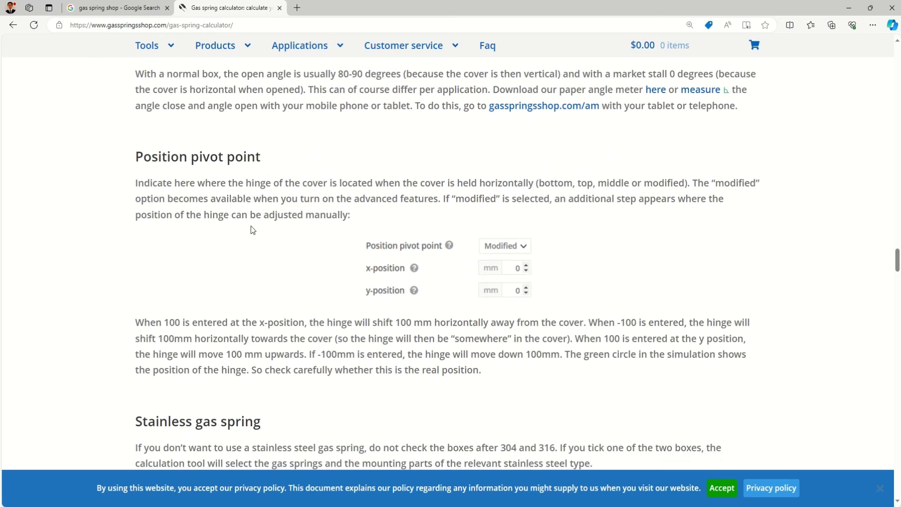
{"action": "scroll", "coordinate": [253, 227], "scroll_direction": "down", "scroll_amount": 6}
{"action": "scroll", "coordinate": [253, 227], "scroll_direction": "down", "scroll_amount": 8}
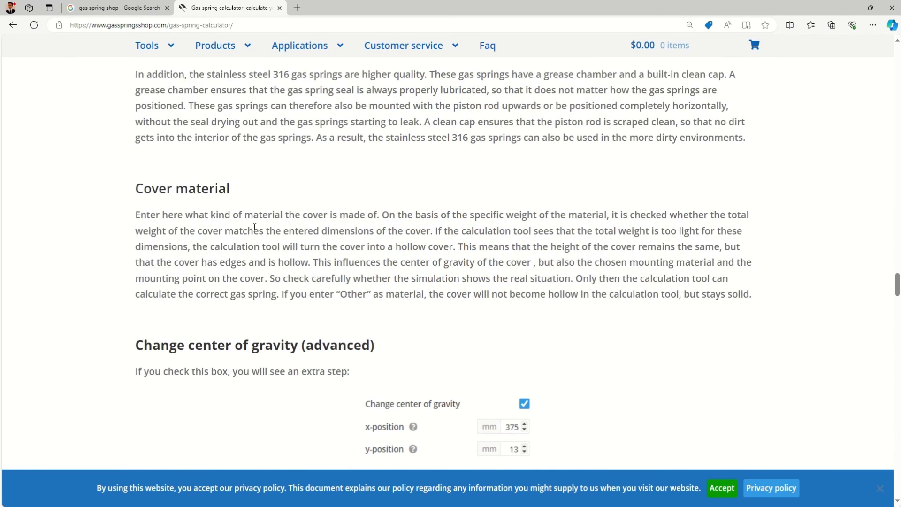
{"action": "scroll", "coordinate": [255, 227], "scroll_direction": "down", "scroll_amount": 7}
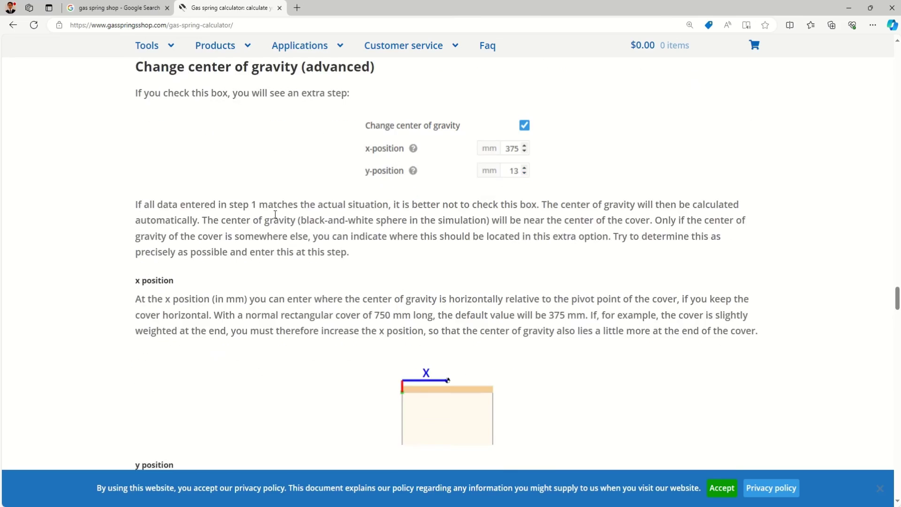
{"action": "scroll", "coordinate": [260, 218], "scroll_direction": "down", "scroll_amount": 14}
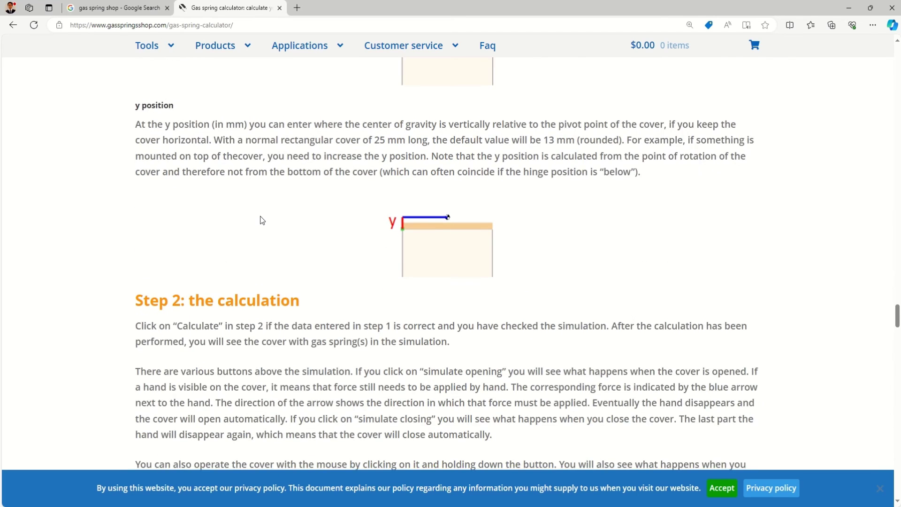
{"action": "scroll", "coordinate": [362, 224], "scroll_direction": "down", "scroll_amount": 5}
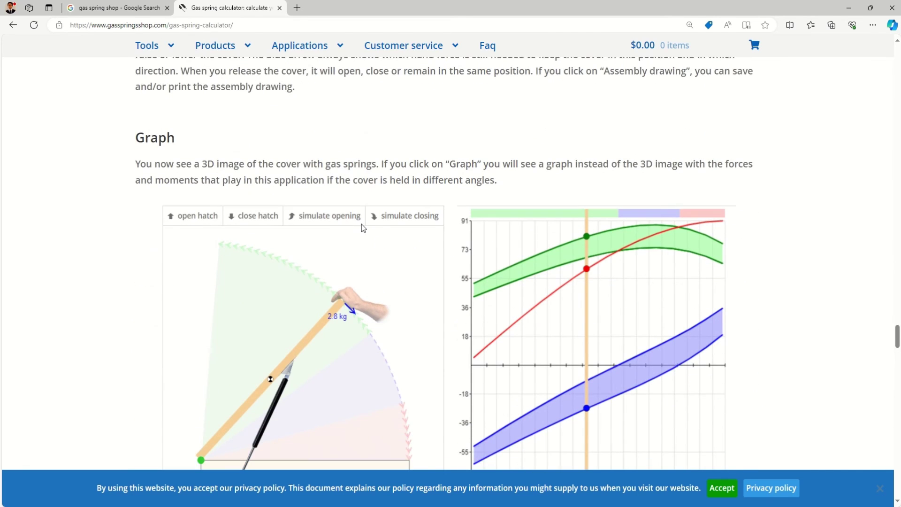
{"action": "scroll", "coordinate": [362, 227], "scroll_direction": "down", "scroll_amount": 2}
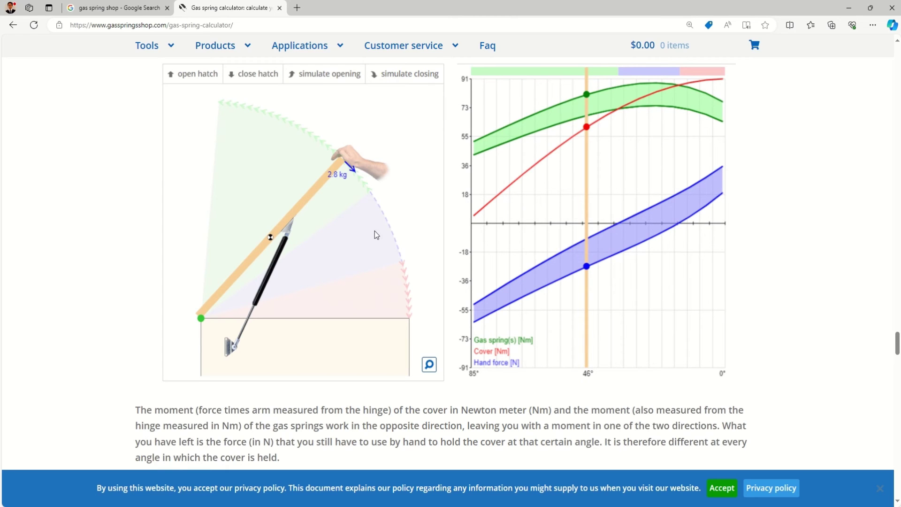
{"action": "scroll", "coordinate": [499, 358], "scroll_direction": "down", "scroll_amount": 9}
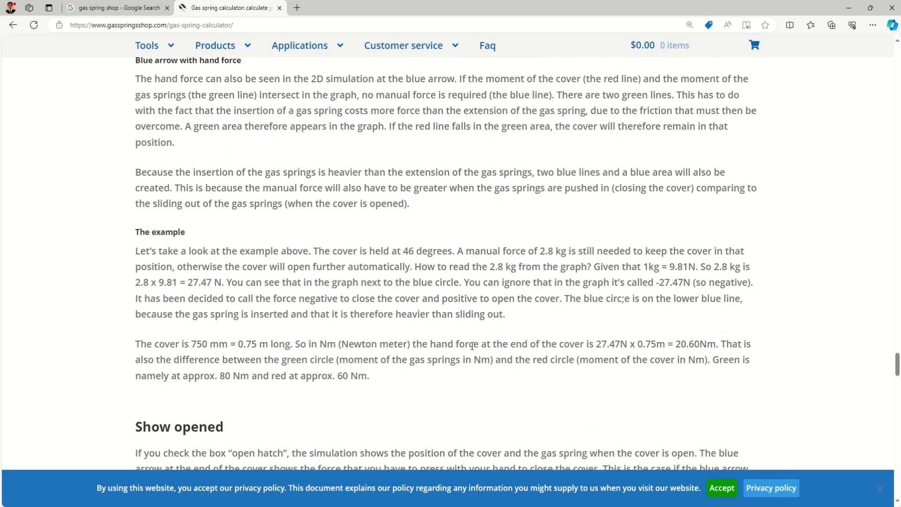
{"action": "scroll", "coordinate": [473, 347], "scroll_direction": "down", "scroll_amount": 3}
{"action": "scroll", "coordinate": [471, 344], "scroll_direction": "down", "scroll_amount": 6}
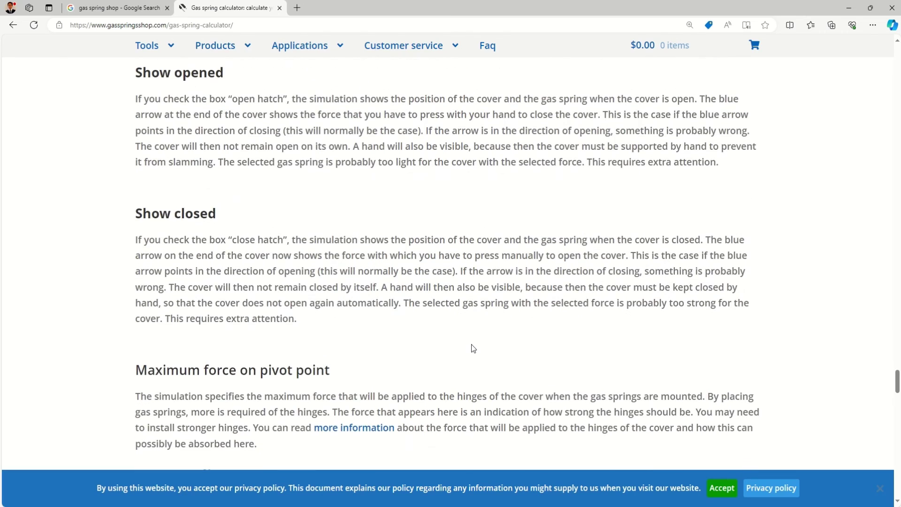
{"action": "scroll", "coordinate": [472, 345], "scroll_direction": "down", "scroll_amount": 3}
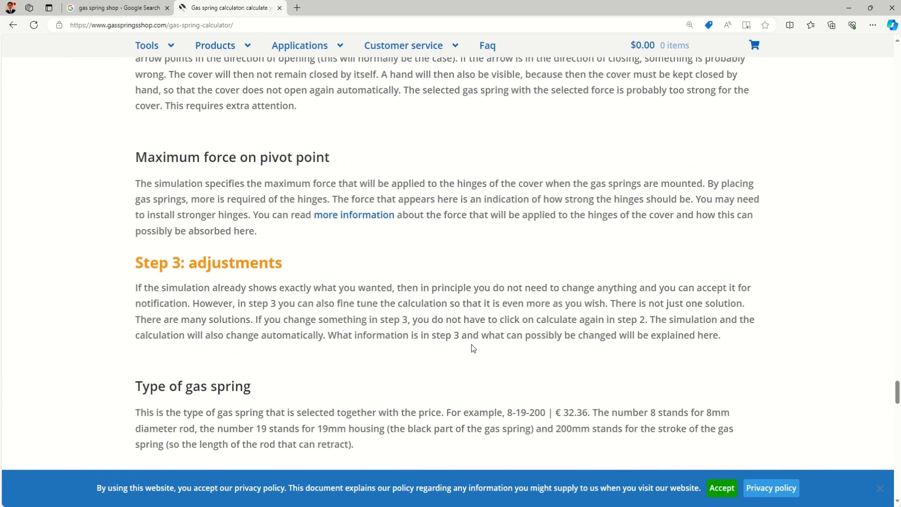
{"action": "scroll", "coordinate": [472, 345], "scroll_direction": "down", "scroll_amount": 8}
{"action": "scroll", "coordinate": [471, 344], "scroll_direction": "down", "scroll_amount": 6}
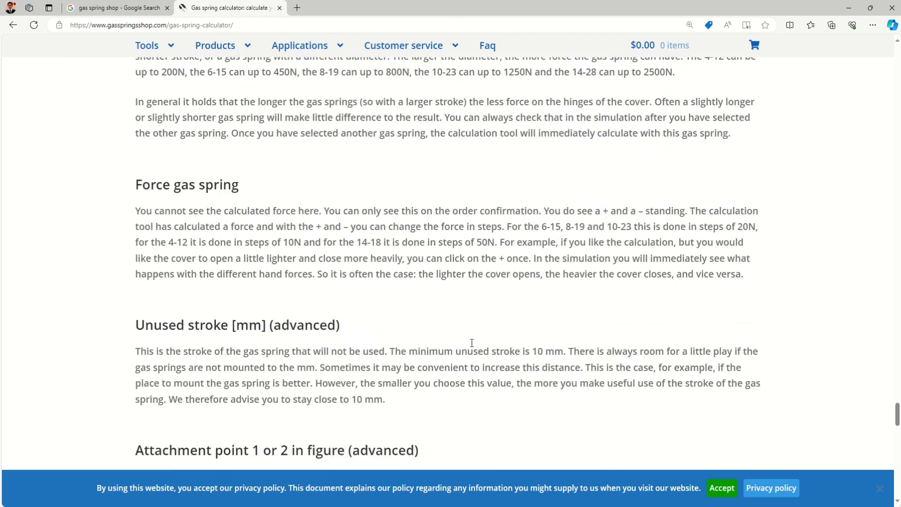
{"action": "scroll", "coordinate": [471, 343], "scroll_direction": "down", "scroll_amount": 6}
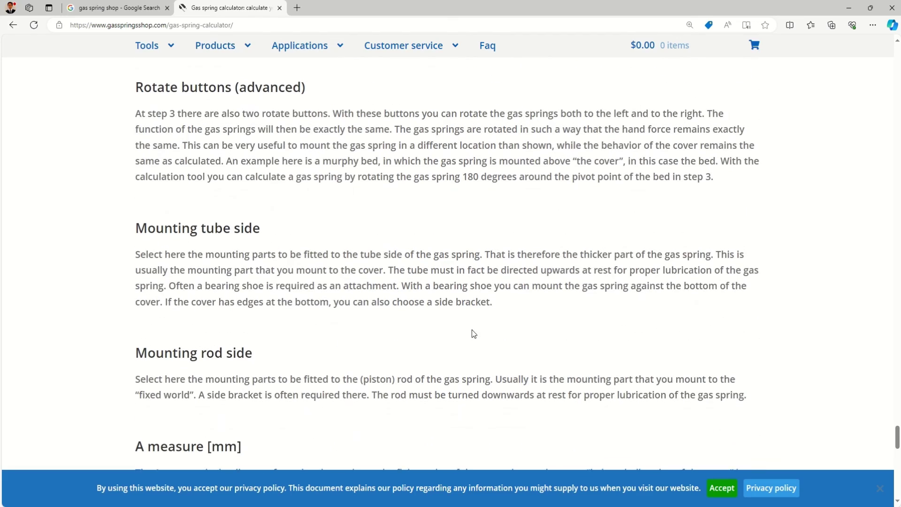
{"action": "scroll", "coordinate": [472, 324], "scroll_direction": "down", "scroll_amount": 3}
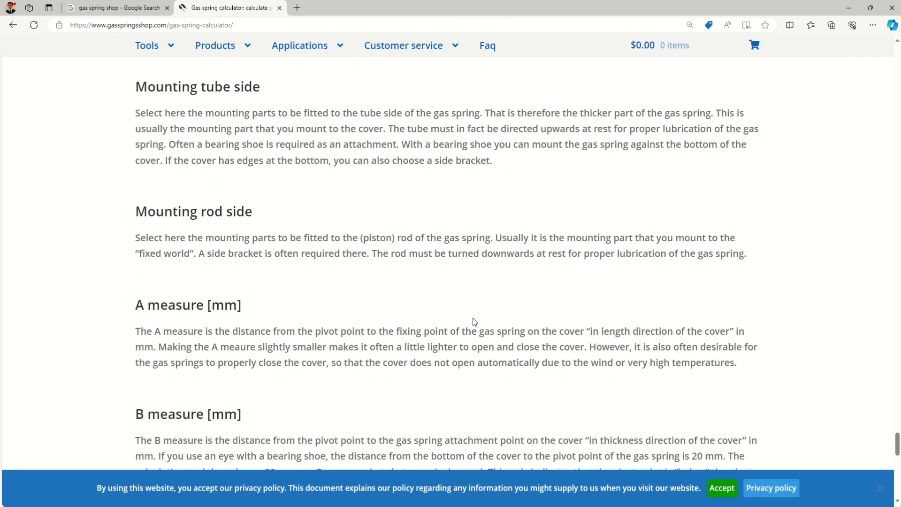
{"action": "scroll", "coordinate": [473, 321], "scroll_direction": "down", "scroll_amount": 2}
{"action": "scroll", "coordinate": [407, 327], "scroll_direction": "down", "scroll_amount": 2}
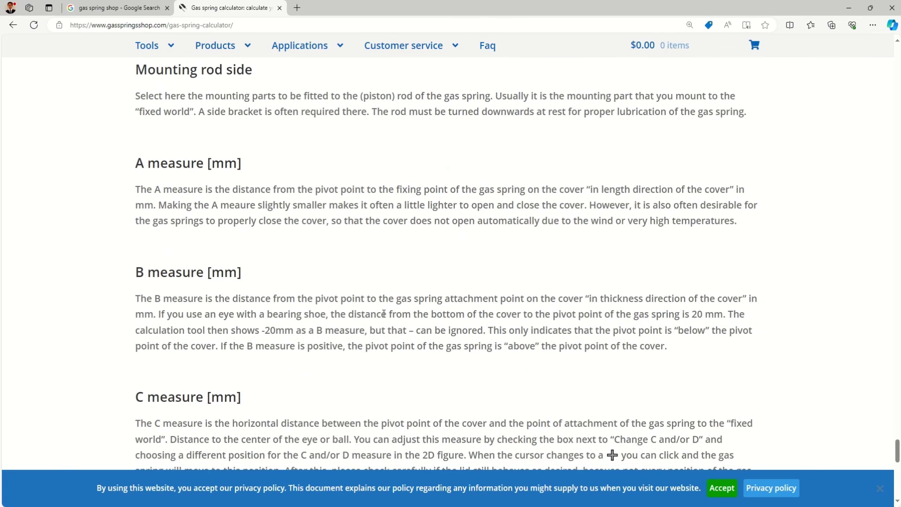
{"action": "scroll", "coordinate": [758, 394], "scroll_direction": "down", "scroll_amount": 7}
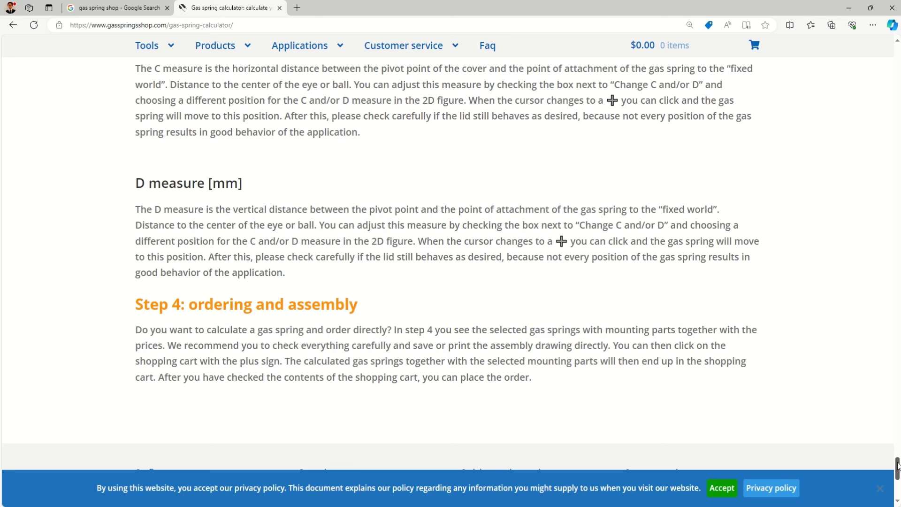
Back in the Step 2 simulation, lift the lid open, then lower it to about 37° and 45°.
{"action": "left_click_drag", "start_coordinate": [896, 467], "coordinate": [882, 96]}
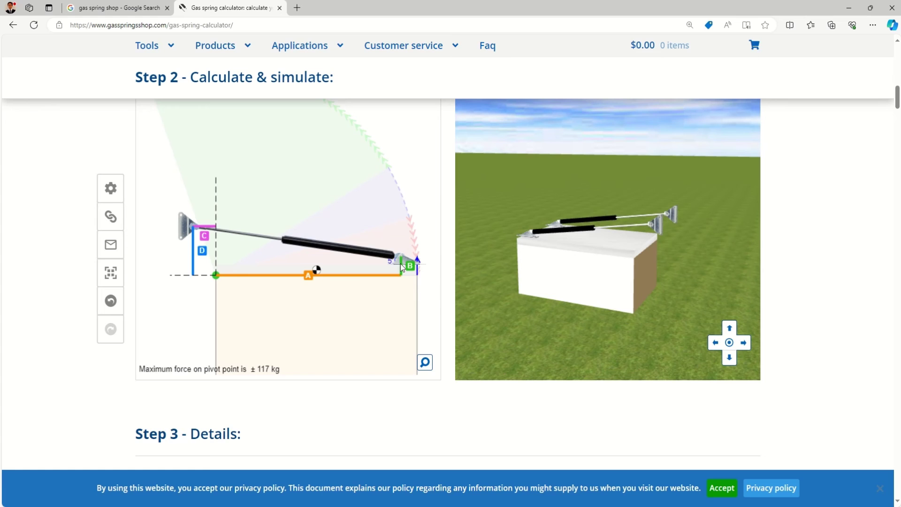
{"action": "left_click_drag", "start_coordinate": [401, 263], "coordinate": [301, 183]}
{"action": "scroll", "coordinate": [313, 222], "scroll_direction": "up", "scroll_amount": 1}
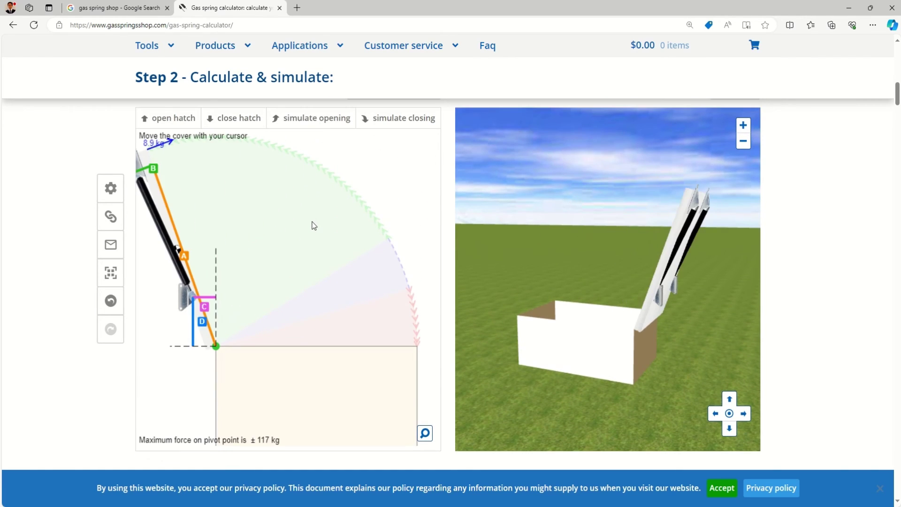
{"action": "left_click_drag", "start_coordinate": [154, 173], "coordinate": [188, 261]}
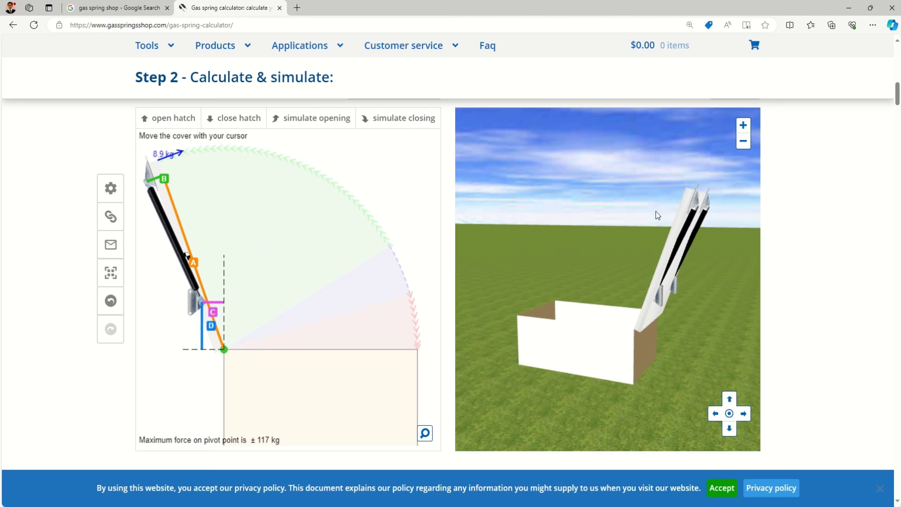
{"action": "left_click_drag", "start_coordinate": [189, 250], "coordinate": [283, 291]}
{"action": "scroll", "coordinate": [358, 298], "scroll_direction": "up", "scroll_amount": 3}
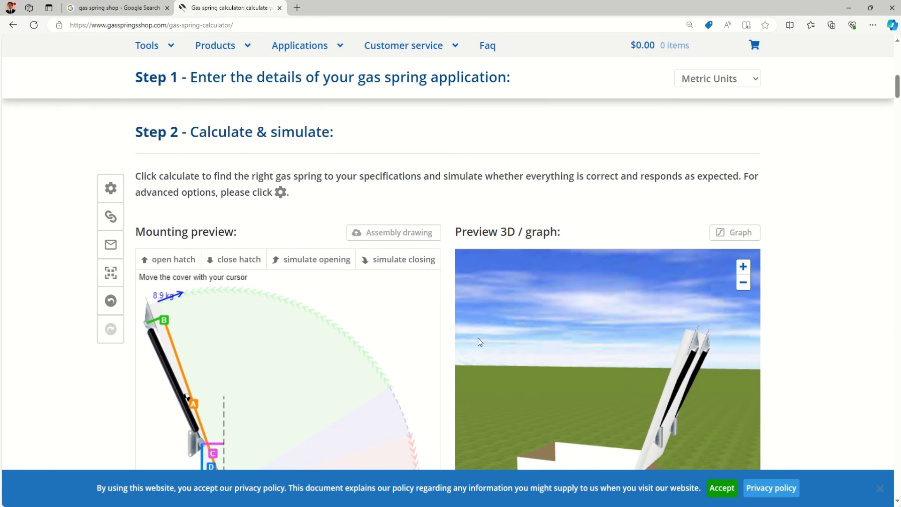
Return to the calculator's introduction and Step 1, then stop the screen recording.
{"action": "scroll", "coordinate": [486, 340], "scroll_direction": "up", "scroll_amount": 6}
{"action": "scroll", "coordinate": [506, 330], "scroll_direction": "up", "scroll_amount": 6}
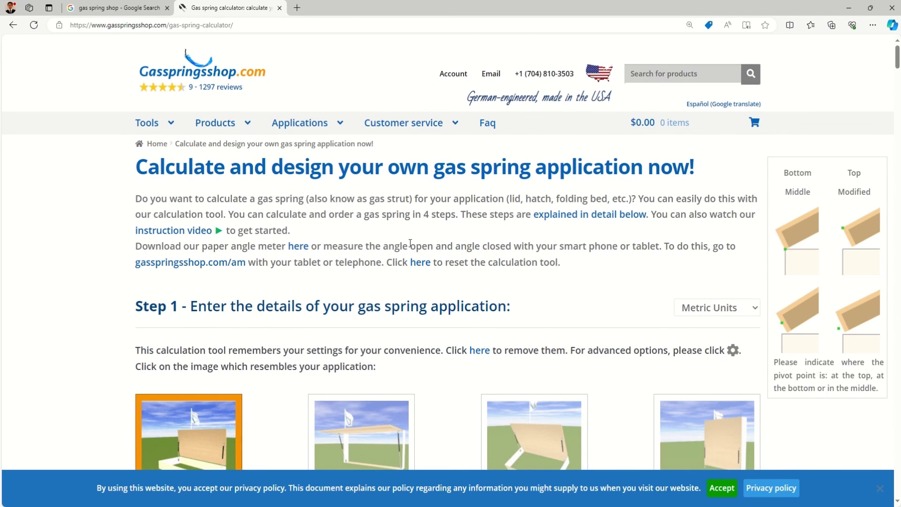
{"action": "mouse_move", "coordinate": [413, 2]}
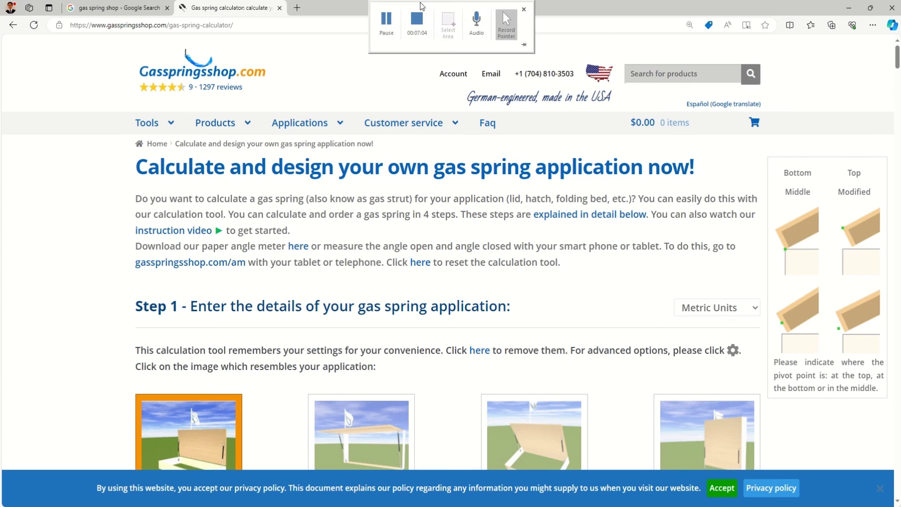
{"action": "left_click", "coordinate": [417, 21]}
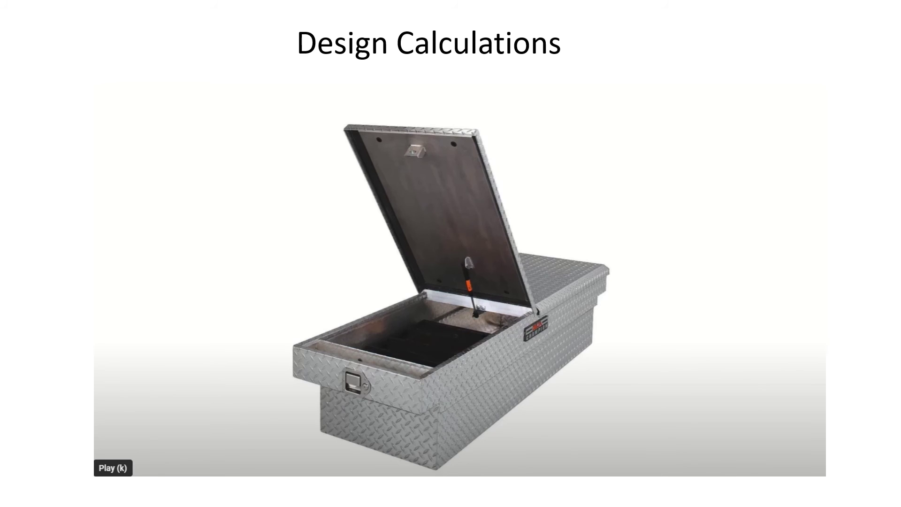
Play the Design Calculations video and jump to the toolbox-lid gas spring animation at 1:09.
{"action": "left_click", "coordinate": [113, 474]}
{"action": "left_click", "coordinate": [171, 474]}
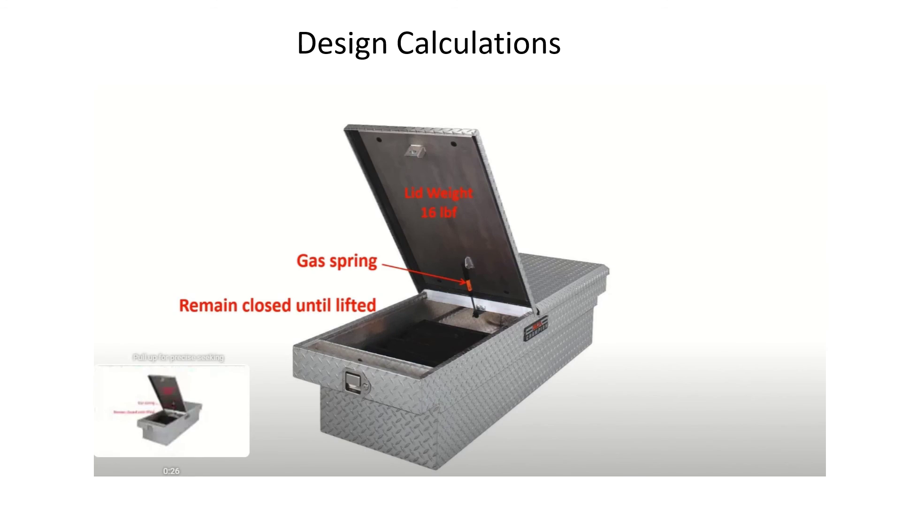
{"action": "left_click_drag", "start_coordinate": [172, 474], "coordinate": [171, 474]}
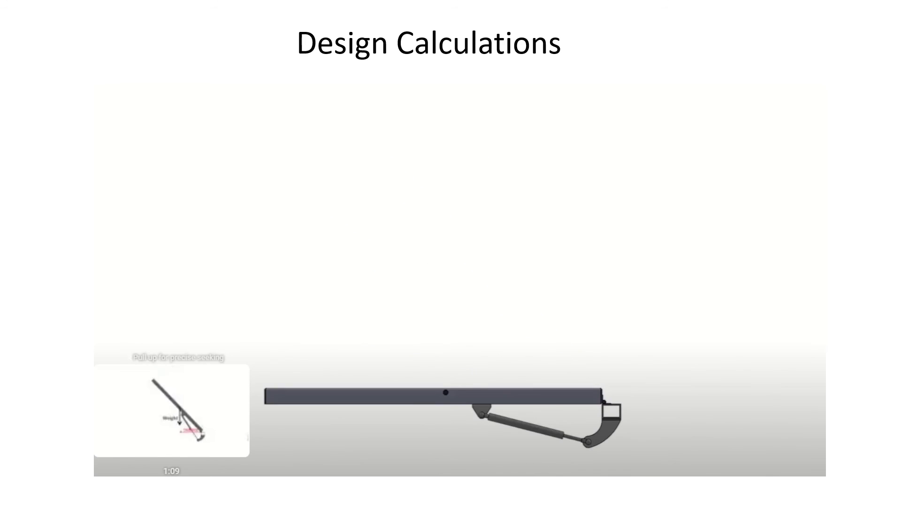